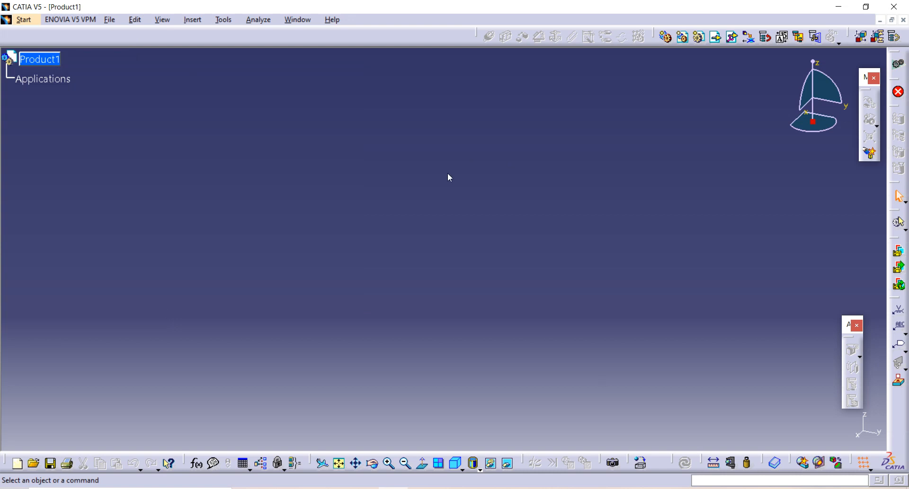
- Insert the existing casting part from the plumber block folder into Product1
{"action": "left_click", "coordinate": [715, 38]}
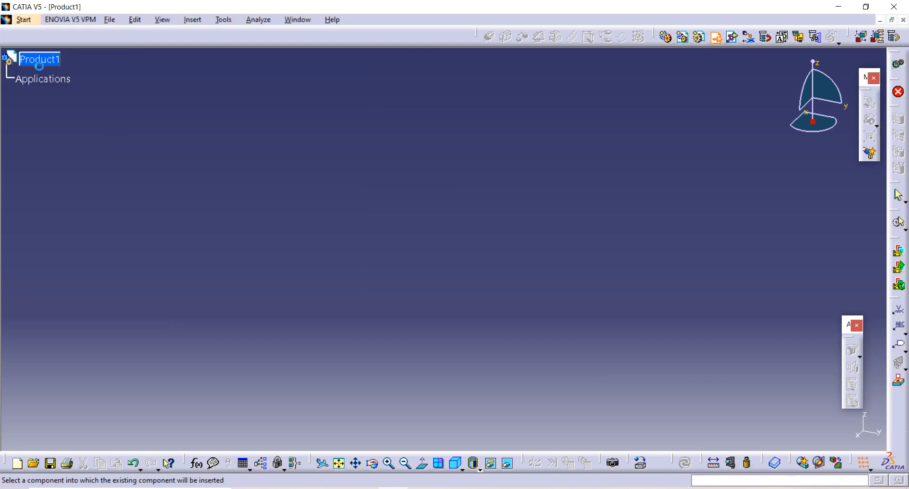
{"action": "left_click", "coordinate": [53, 63]}
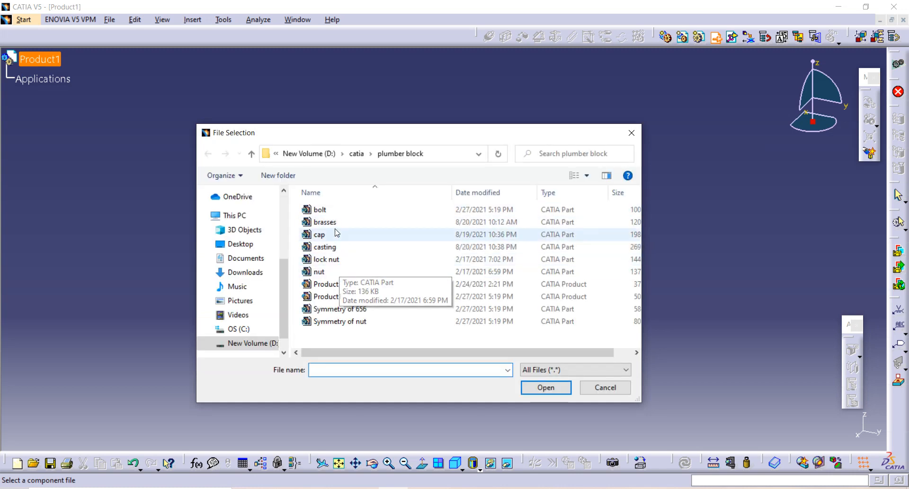
{"action": "left_click", "coordinate": [332, 250]}
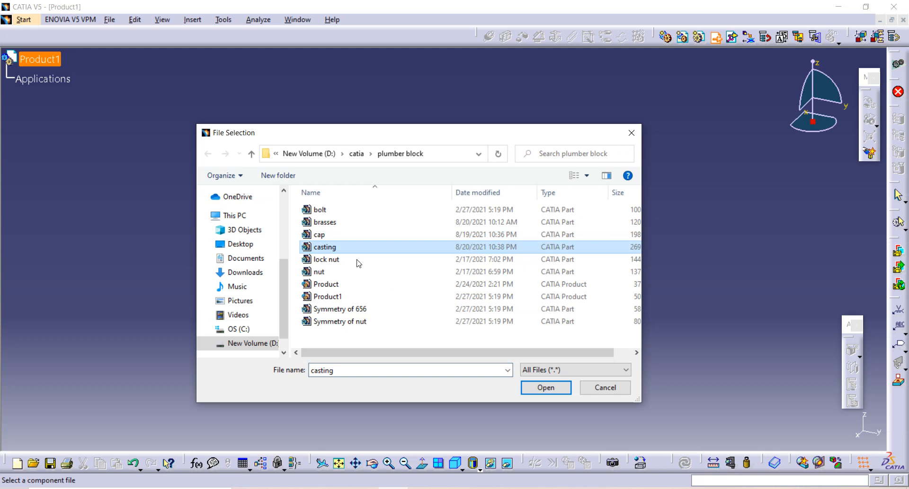
{"action": "left_click", "coordinate": [547, 391]}
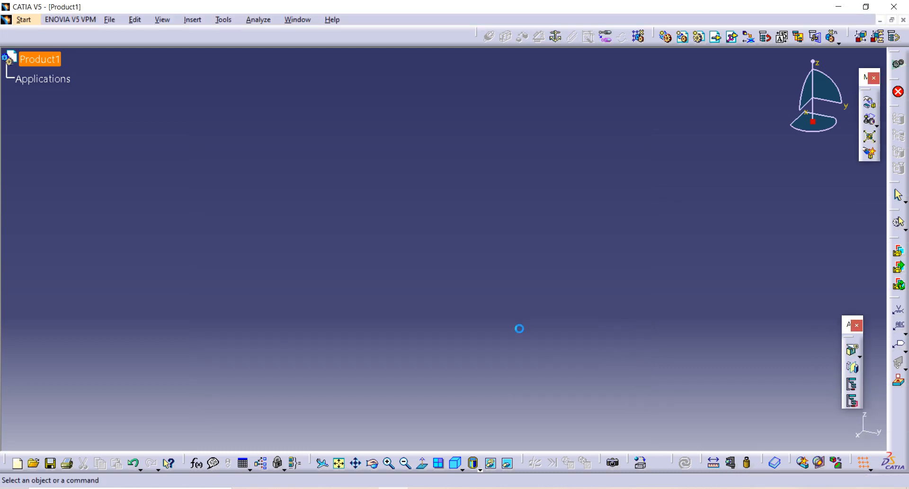
- Reposition the casting with Manipulate, moving it along the XY plane and along the XZ plane
{"action": "left_click", "coordinate": [869, 105]}
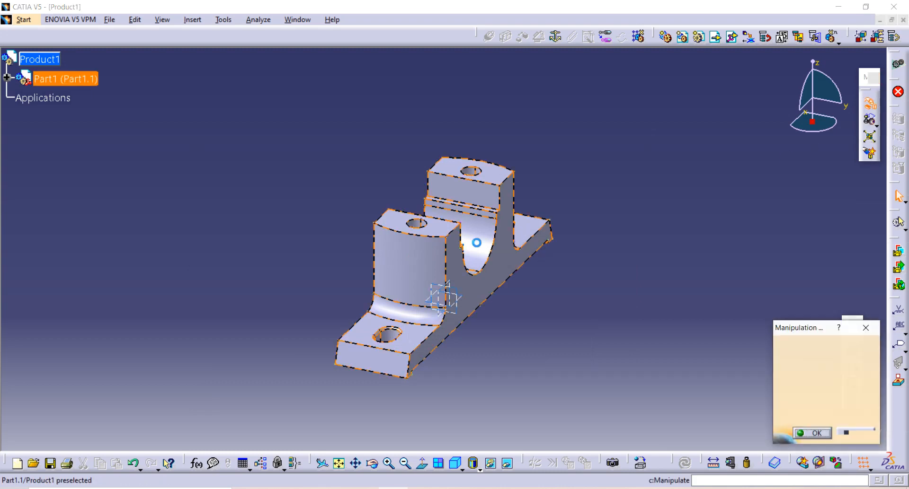
{"action": "left_click", "coordinate": [787, 382]}
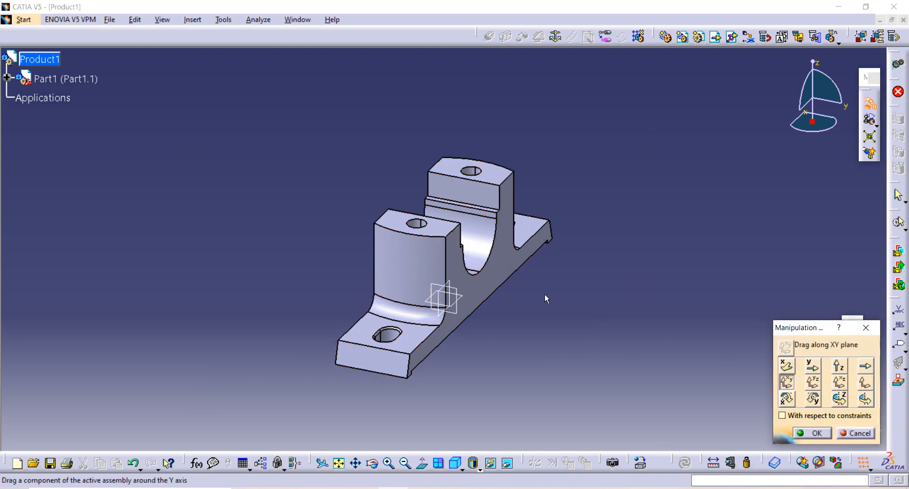
{"action": "left_click_drag", "start_coordinate": [492, 289], "coordinate": [524, 255]}
{"action": "left_click", "coordinate": [813, 382]}
{"action": "left_click", "coordinate": [839, 382]}
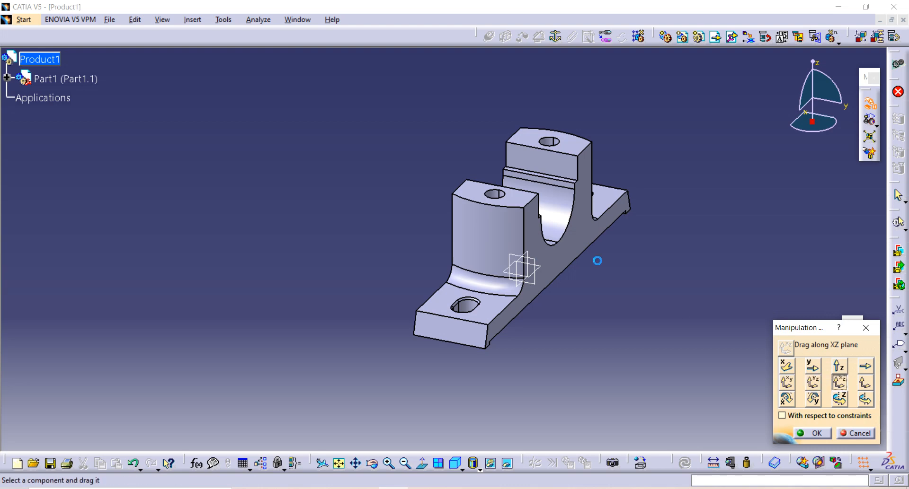
{"action": "left_click_drag", "start_coordinate": [576, 225], "coordinate": [610, 220]}
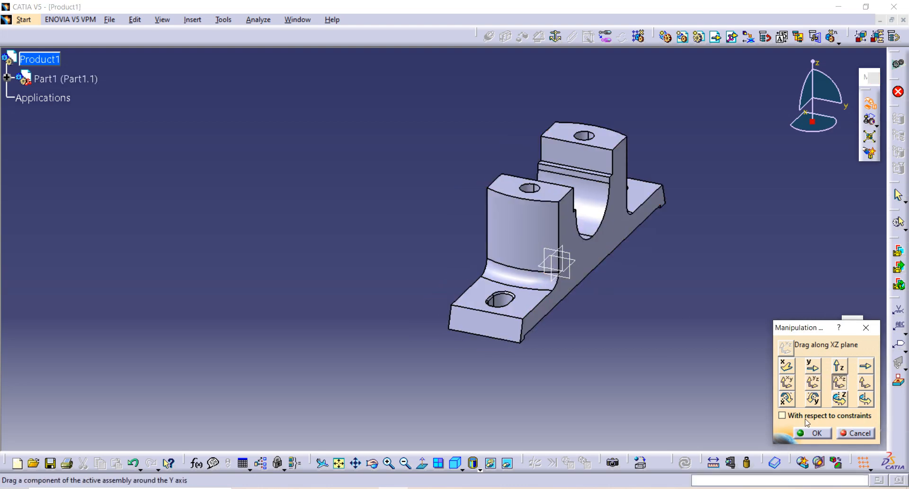
{"action": "left_click", "coordinate": [811, 437]}
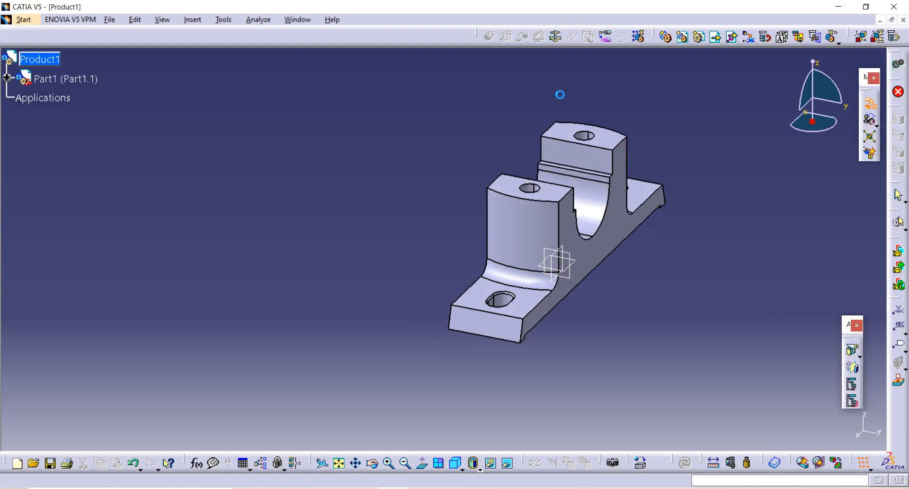
- Apply a Fix constraint to the casting to anchor it in the assembly
{"action": "left_click", "coordinate": [556, 37]}
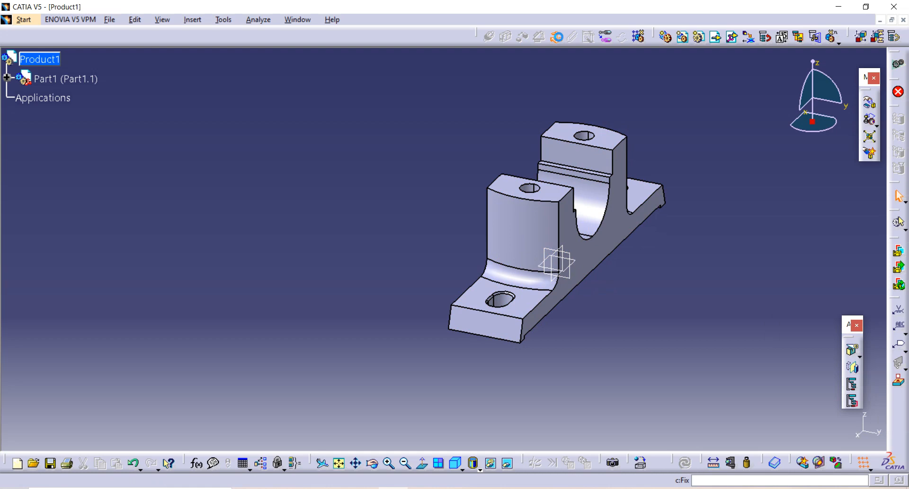
{"action": "left_click", "coordinate": [596, 213]}
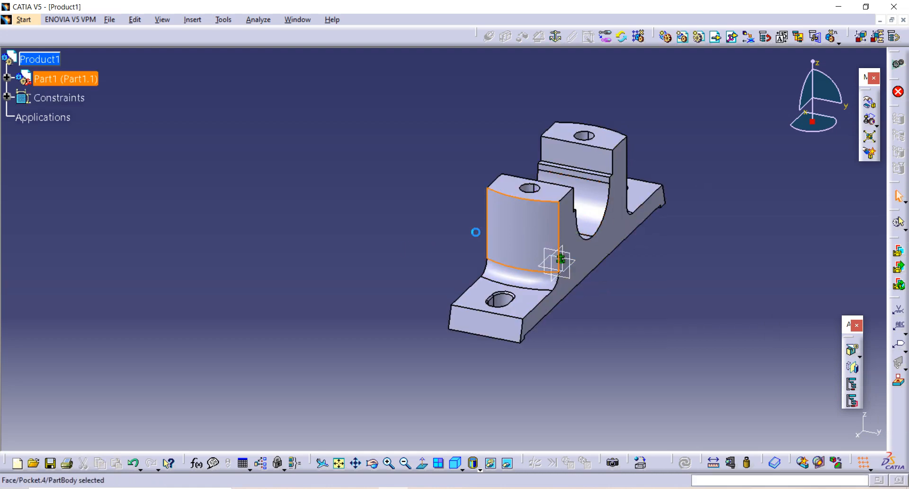
{"action": "left_click", "coordinate": [355, 252]}
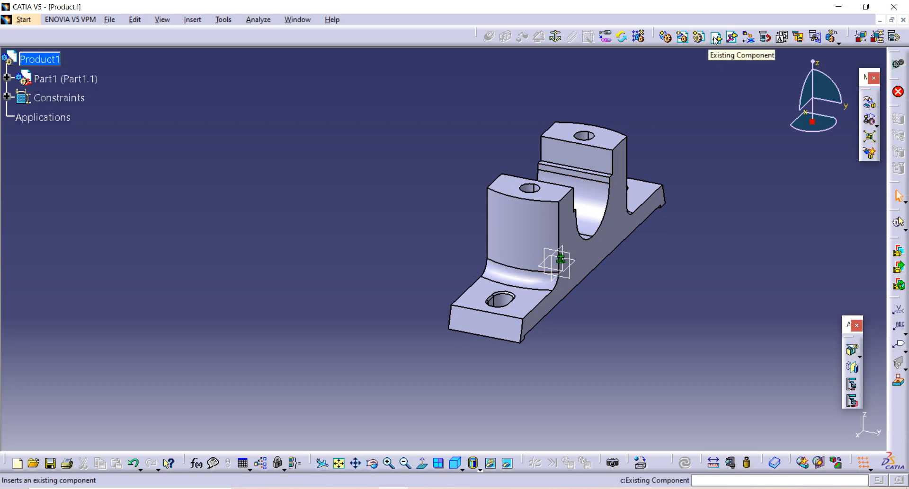
- Insert the existing brasses part from the plumber block folder into Product1
{"action": "left_click", "coordinate": [716, 38]}
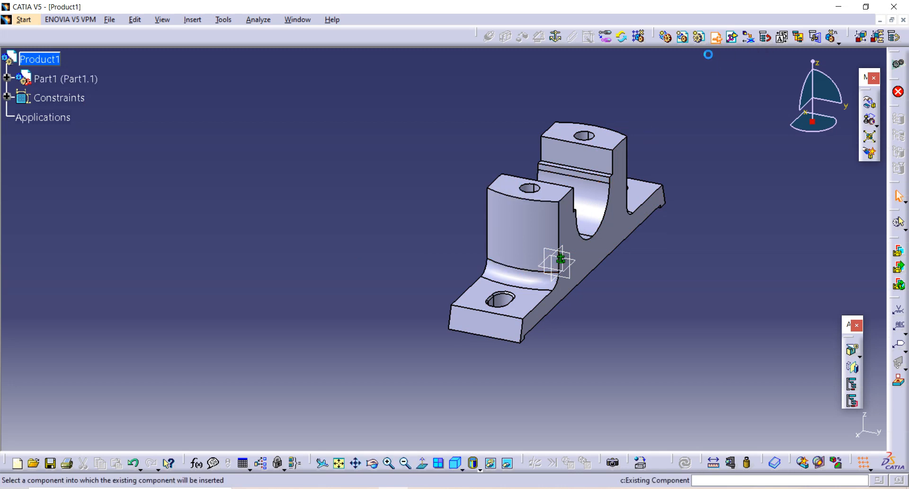
{"action": "left_click", "coordinate": [54, 66]}
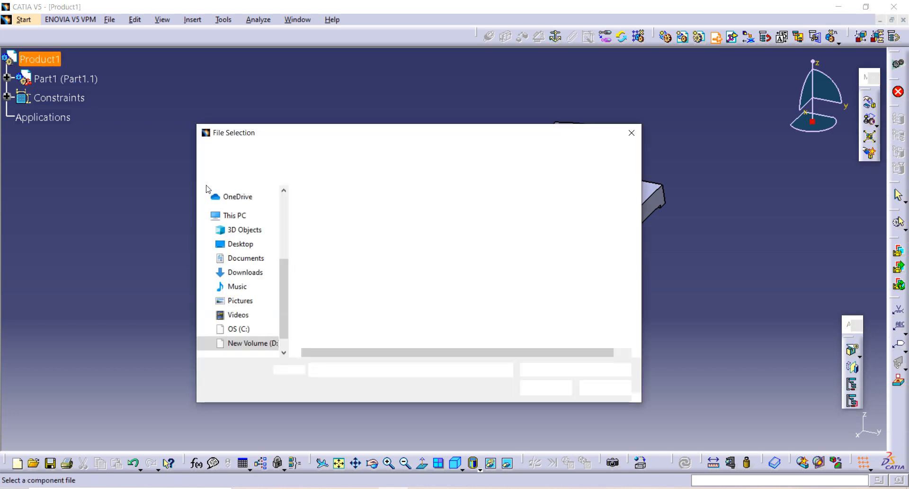
{"action": "left_click", "coordinate": [348, 223]}
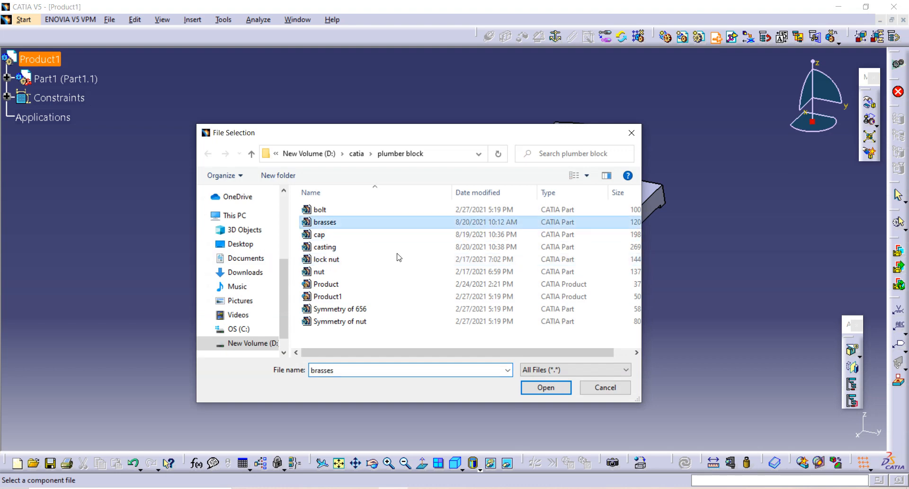
{"action": "left_click", "coordinate": [548, 389]}
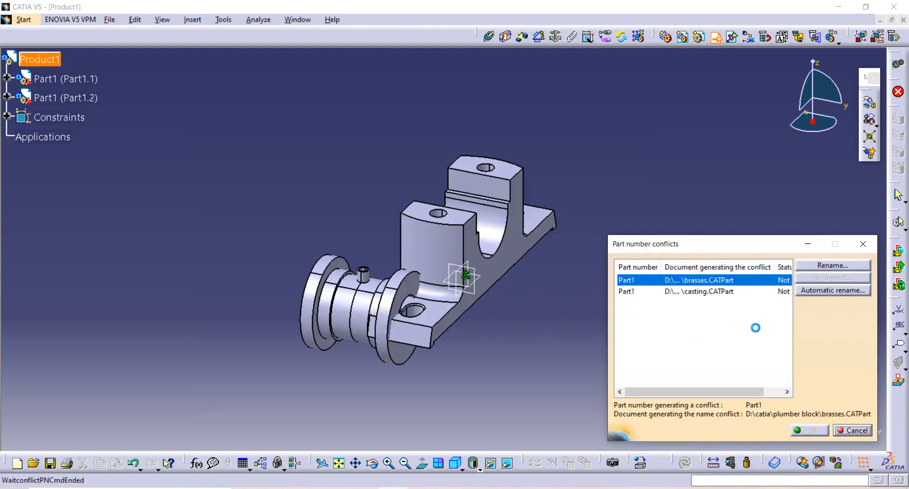
- Resolve the part number conflict by renaming the brasses part number to 123
{"action": "left_click", "coordinate": [830, 266]}
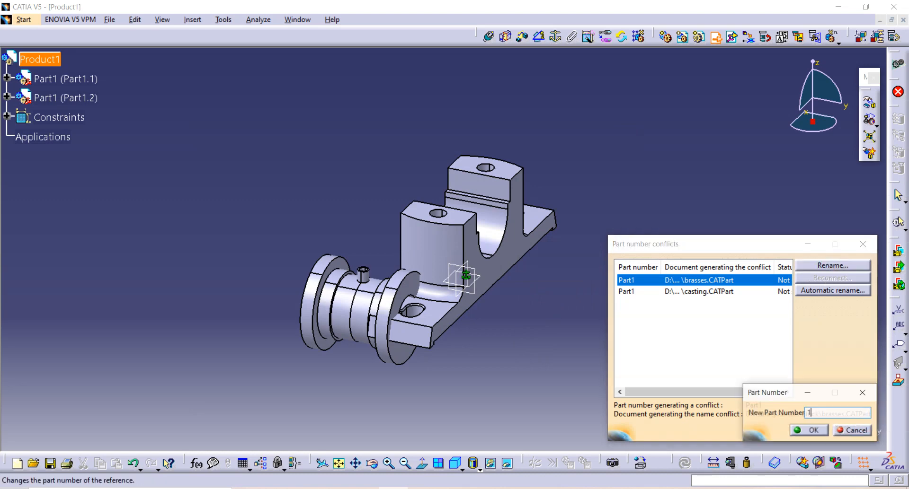
{"action": "type", "text": "123"}
{"action": "left_click", "coordinate": [809, 430]}
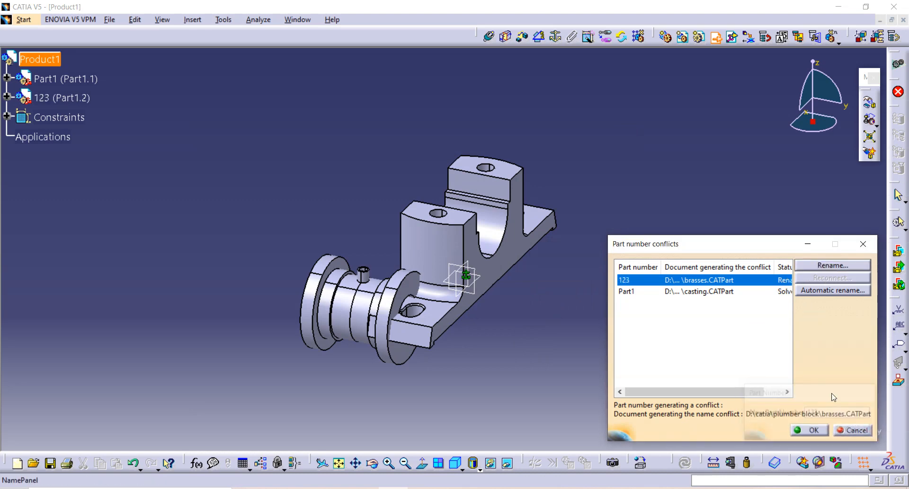
{"action": "left_click", "coordinate": [809, 429]}
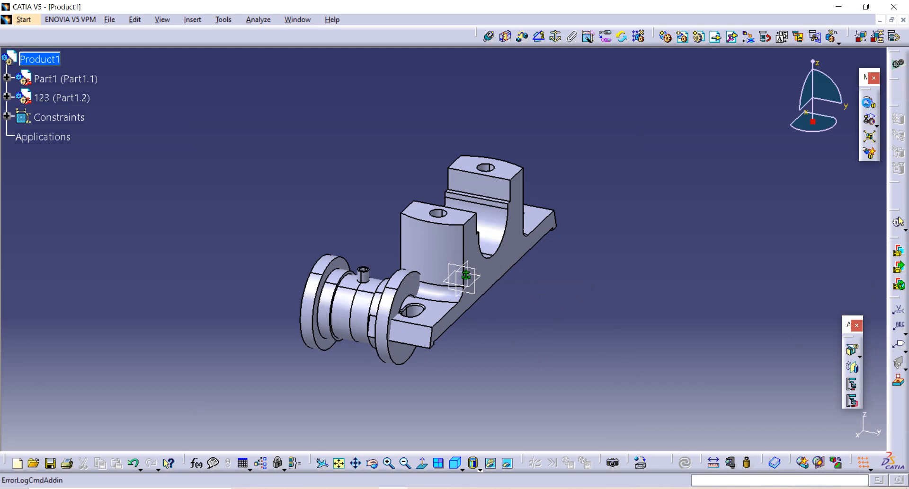
- Rotate the brasses around the Y axis with Manipulate until their small stub points downward
{"action": "left_click", "coordinate": [870, 104]}
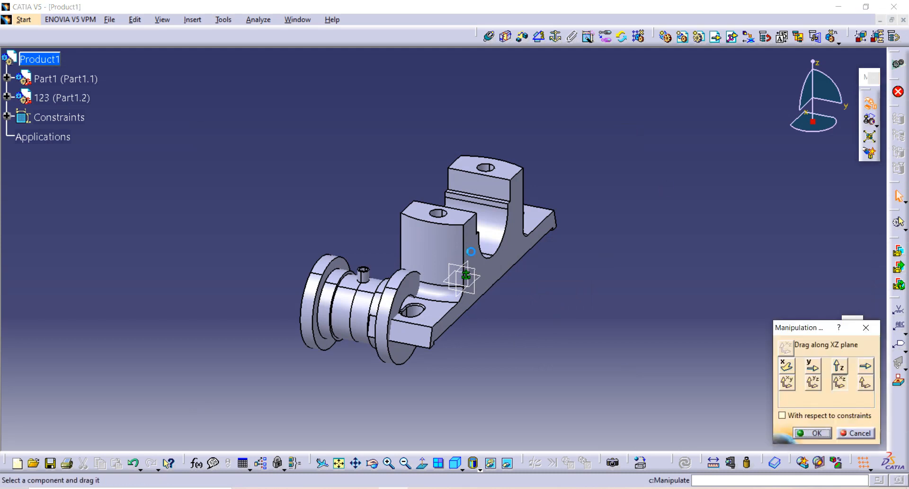
{"action": "left_click", "coordinate": [809, 400]}
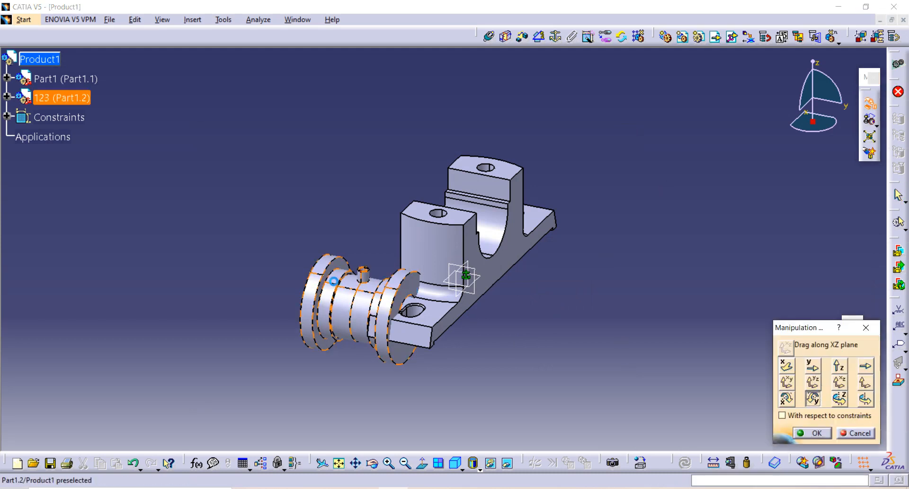
{"action": "middle_click_drag", "start_coordinate": [379, 283], "coordinate": [413, 229]}
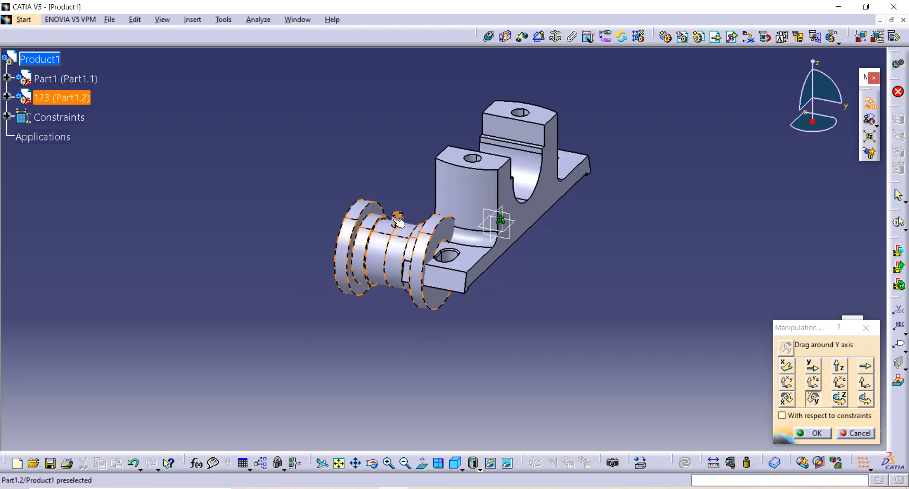
{"action": "left_click_drag", "start_coordinate": [402, 219], "coordinate": [386, 241]}
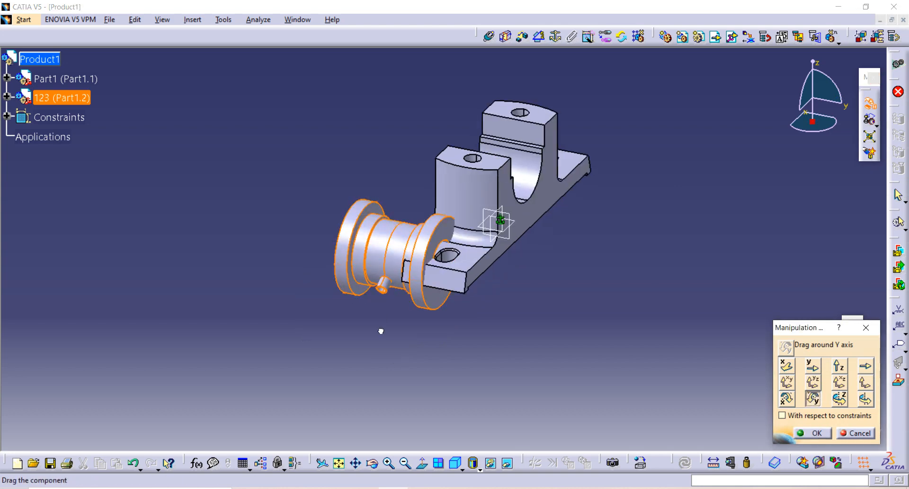
{"action": "left_click", "coordinate": [824, 439]}
- Add a coincidence constraint between the axis of the small hole in the brasses and the hole in the casting's curved seat
{"action": "middle_click_drag", "start_coordinate": [426, 309], "coordinate": [417, 282]}
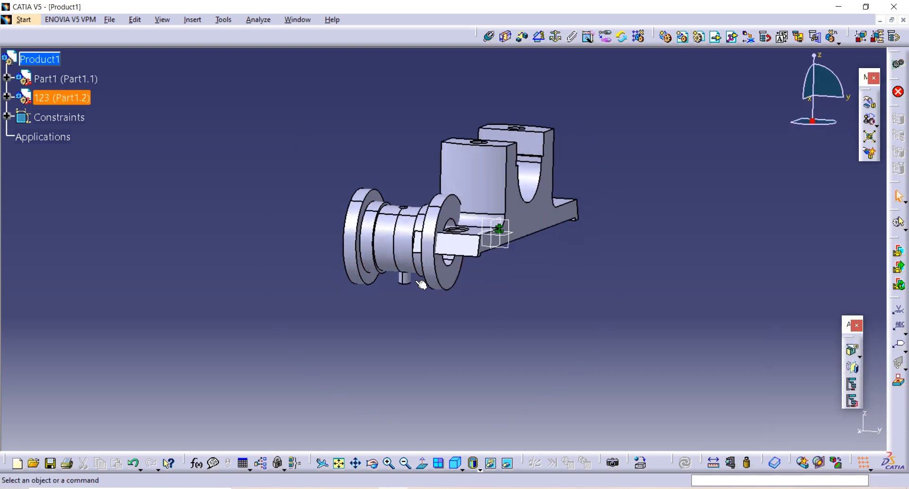
{"action": "middle_click_drag", "start_coordinate": [554, 250], "coordinate": [394, 201]}
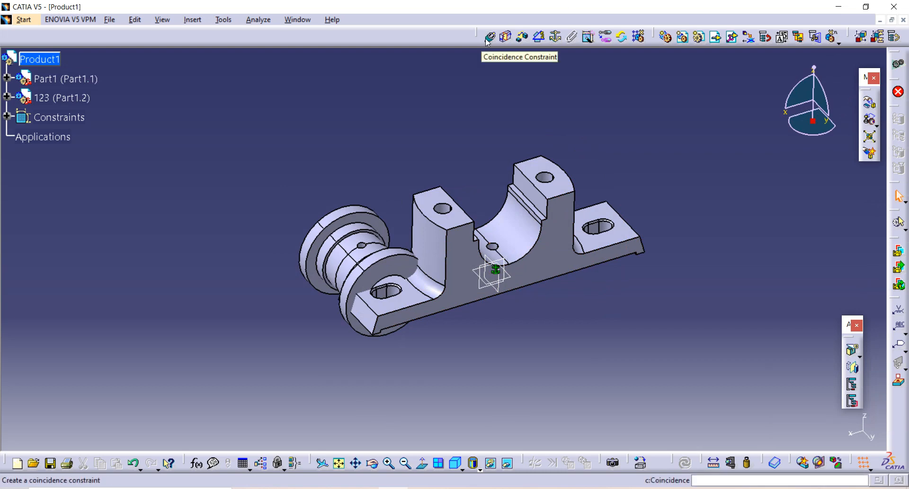
{"action": "left_click", "coordinate": [489, 37]}
{"action": "middle_click_drag", "start_coordinate": [375, 164], "coordinate": [591, 90]}
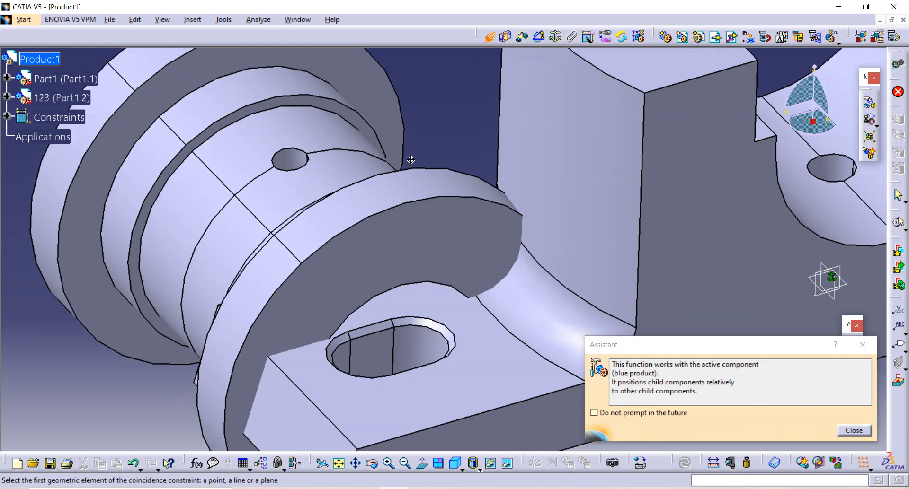
{"action": "left_click", "coordinate": [291, 154]}
{"action": "middle_click_drag", "start_coordinate": [669, 169], "coordinate": [584, 194]}
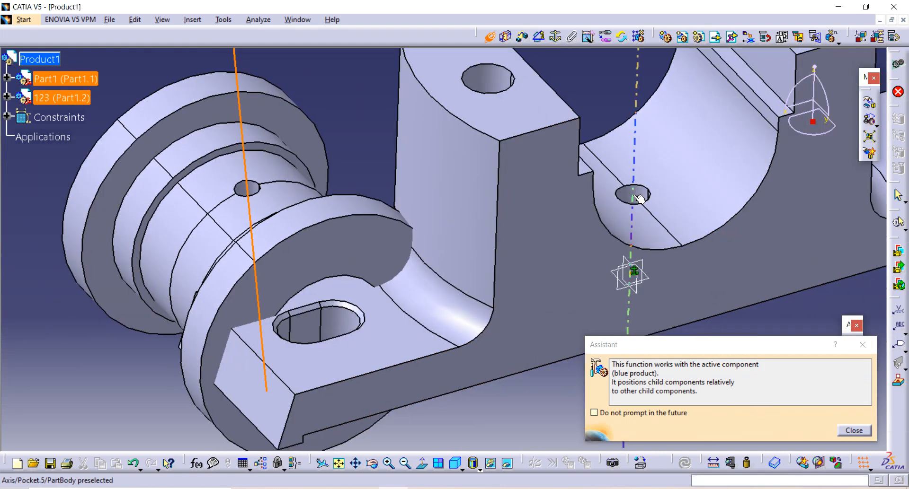
{"action": "left_click", "coordinate": [639, 198]}
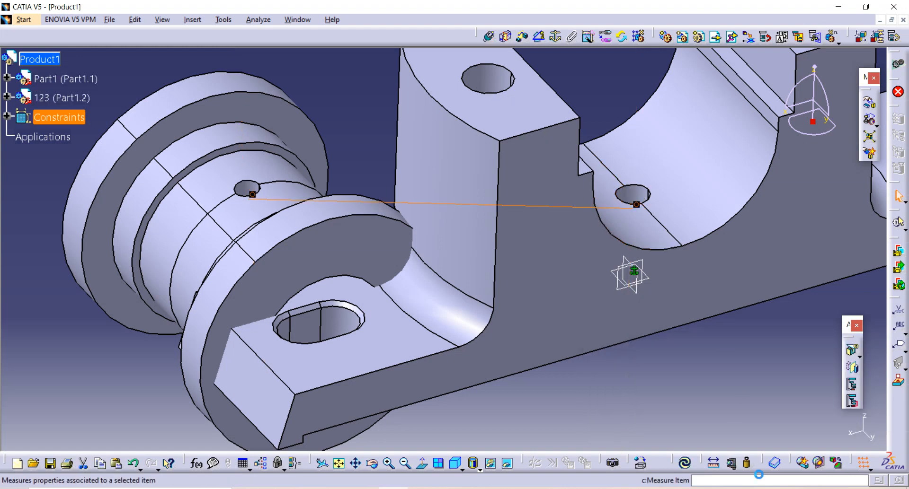
- Add a contact constraint with Internal orientation between the brasses' middle cylindrical face and the casting's curved seat, and update the assembly
{"action": "left_click", "coordinate": [507, 39]}
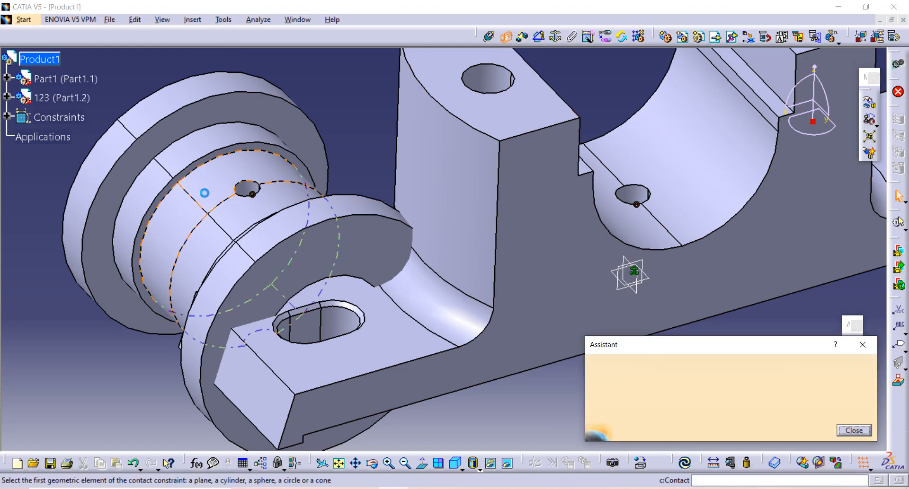
{"action": "left_click", "coordinate": [226, 180]}
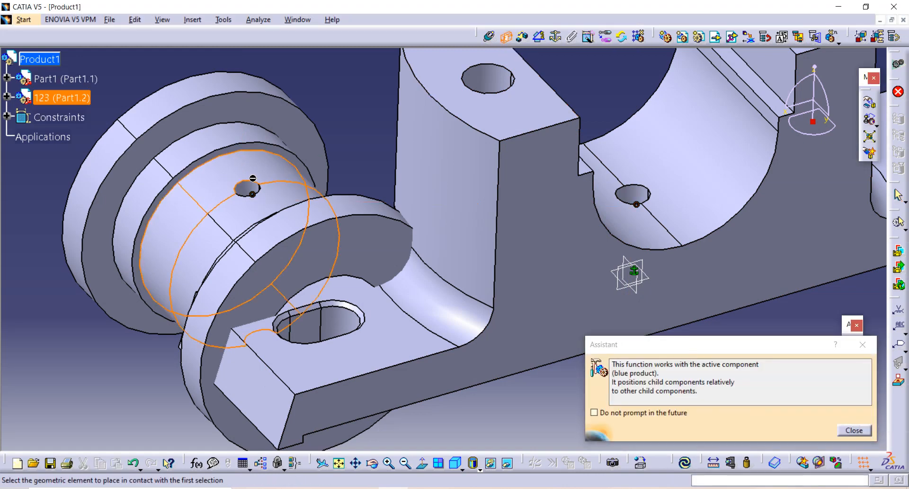
{"action": "left_click", "coordinate": [726, 167]}
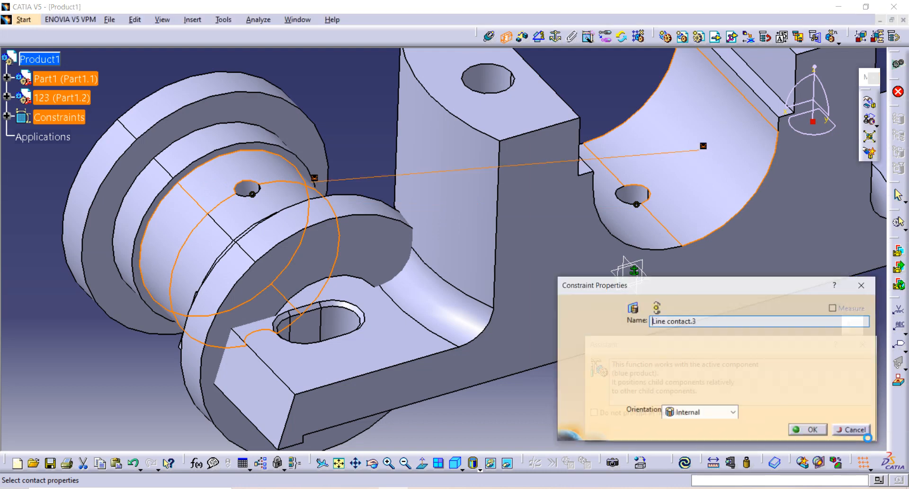
{"action": "left_click", "coordinate": [798, 432]}
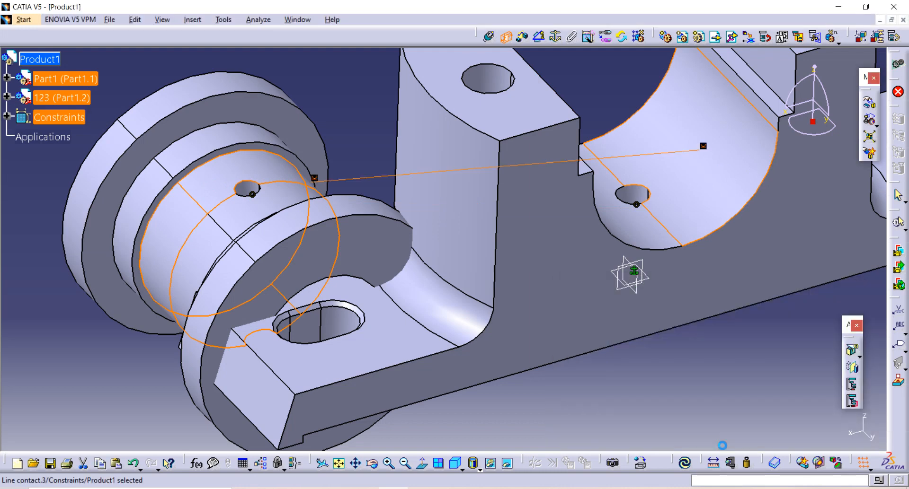
{"action": "left_click", "coordinate": [686, 464]}
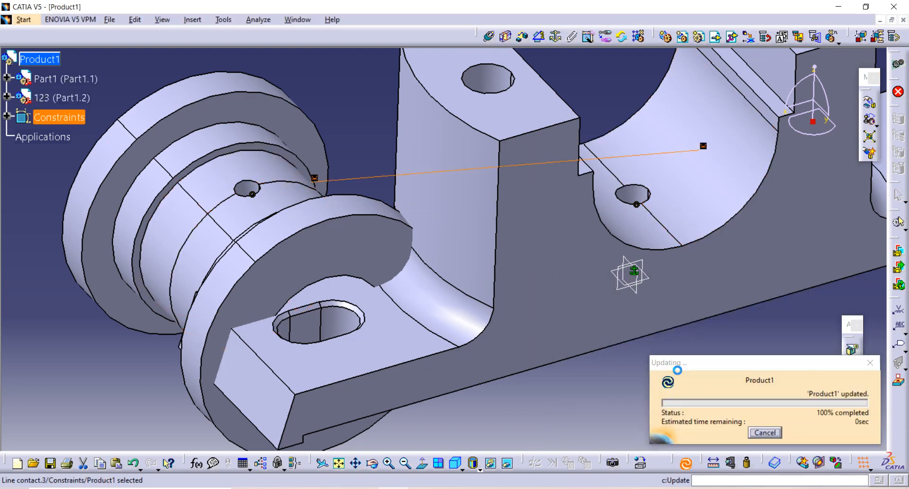
{"action": "middle_click_drag", "start_coordinate": [646, 170], "coordinate": [470, 216]}
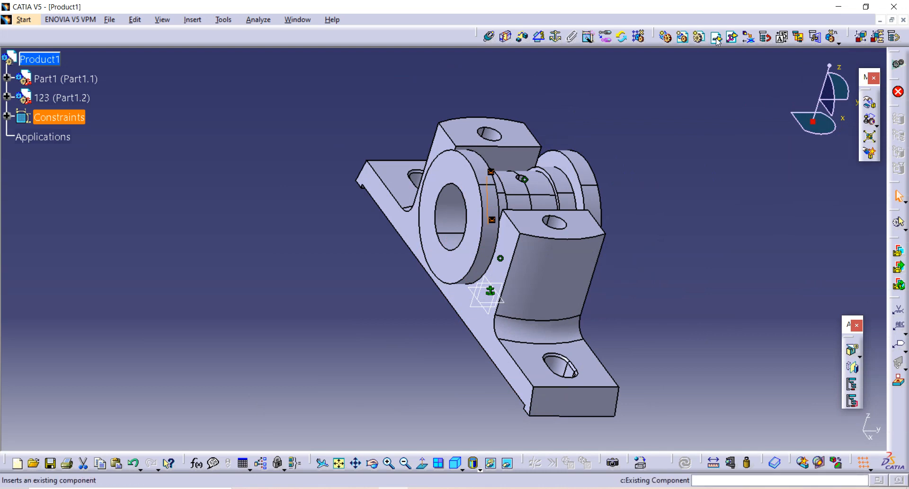
- Insert the existing cap part from the plumber block folder into Product1
{"action": "left_click", "coordinate": [718, 41]}
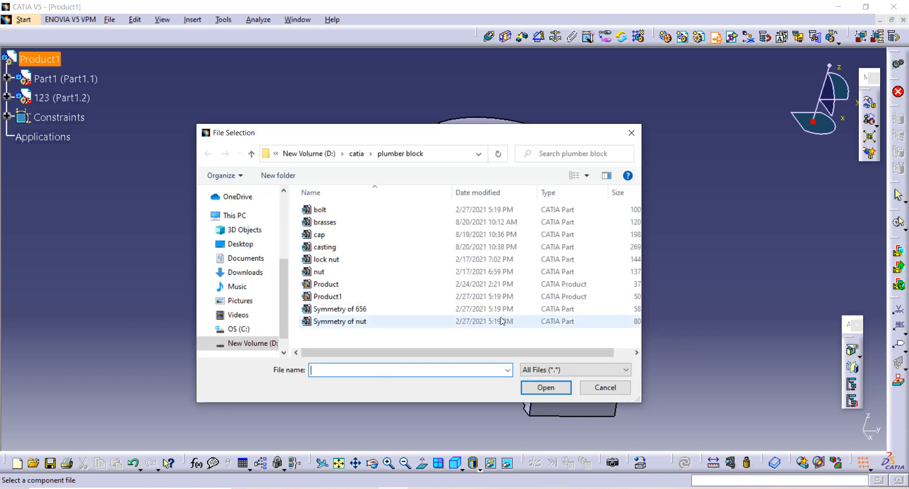
{"action": "left_click", "coordinate": [342, 236]}
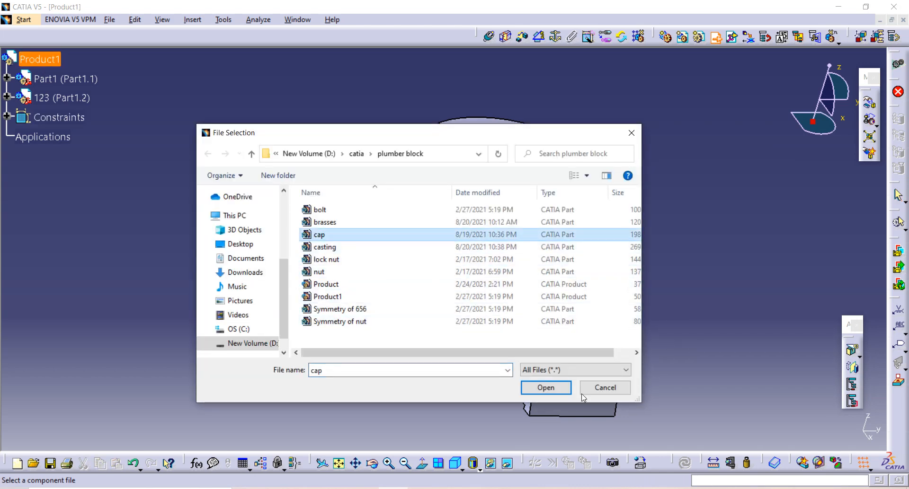
{"action": "left_click", "coordinate": [546, 388]}
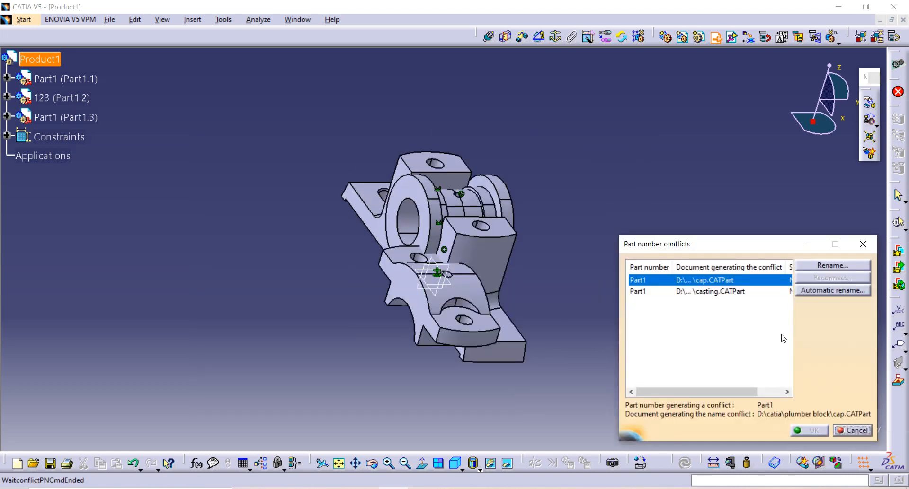
- Resolve the part number conflict by renaming the cap's part number to 1233
{"action": "left_click", "coordinate": [831, 269]}
{"action": "type", "text": "1233"}
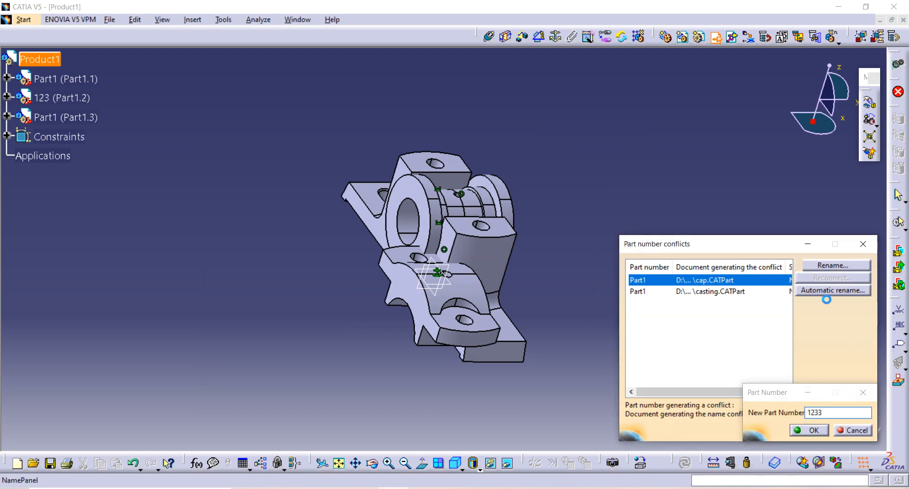
{"action": "left_click", "coordinate": [811, 429]}
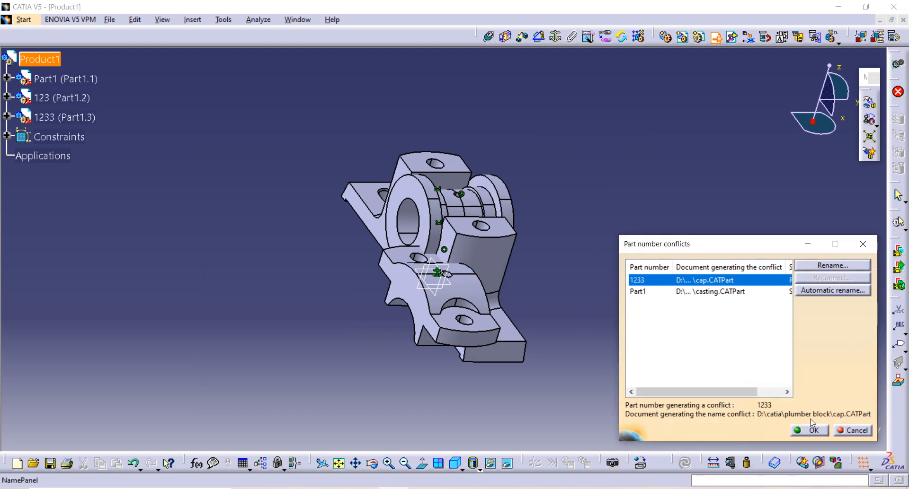
{"action": "left_click", "coordinate": [811, 430]}
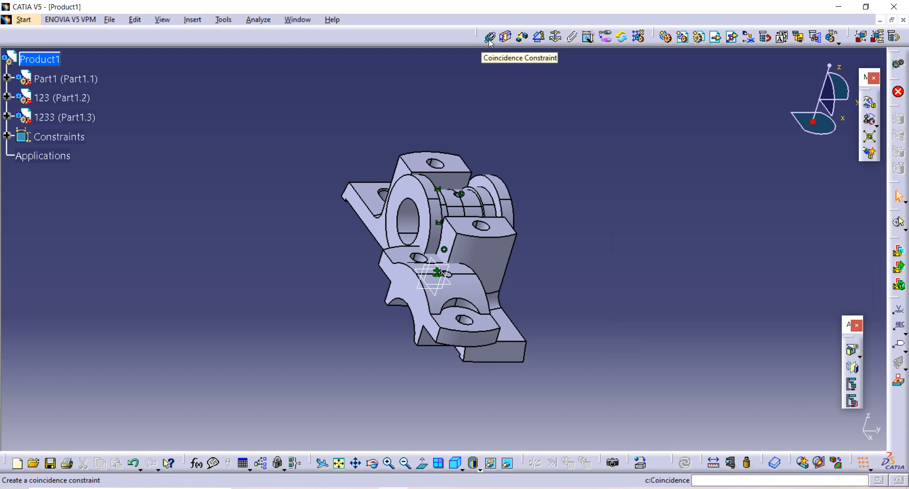
{"action": "left_click", "coordinate": [870, 103]}
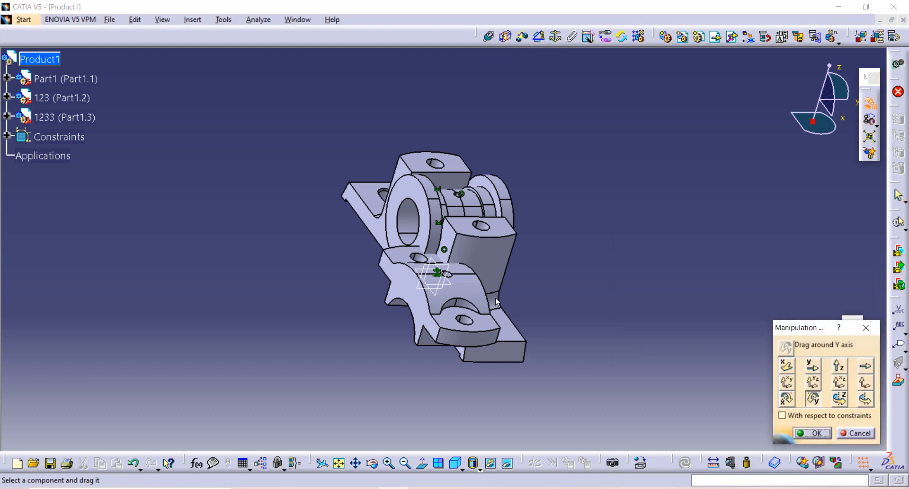
{"action": "left_click", "coordinate": [858, 326]}
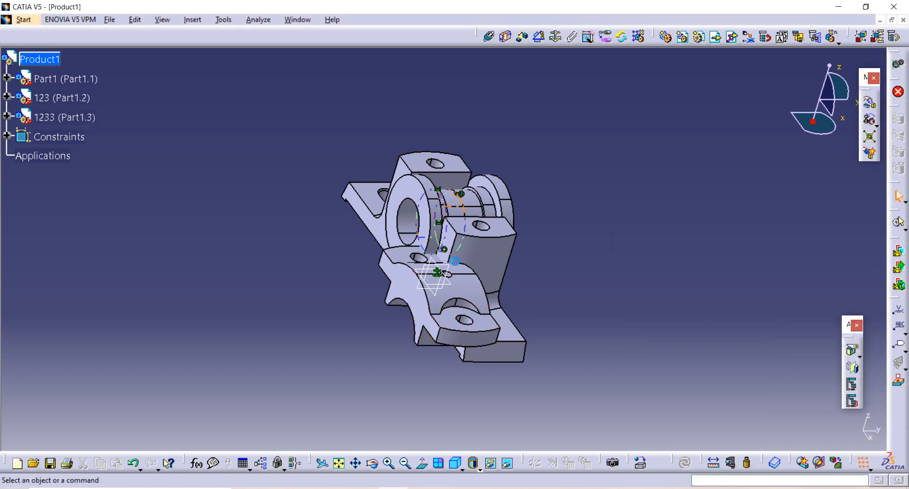
{"action": "left_click", "coordinate": [505, 36]}
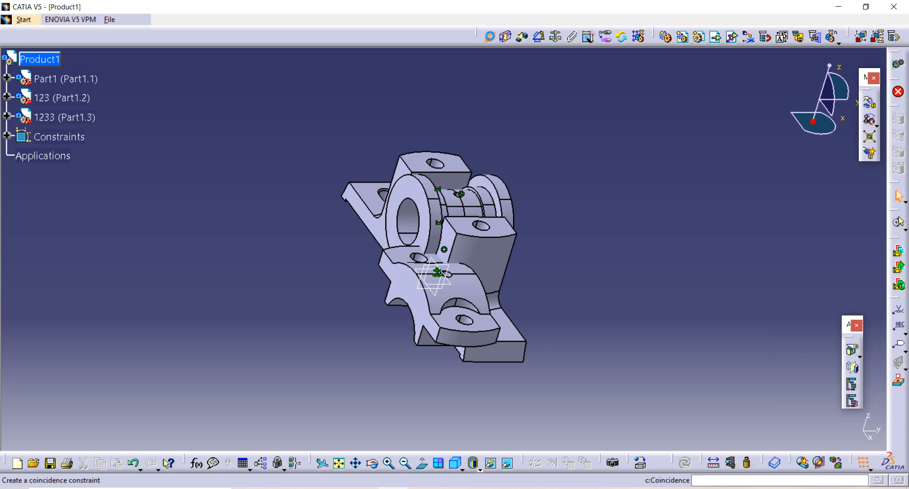
- Add a coincidence constraint between the axis of the cap's rear bolt hole and the matching bolt hole in the casting
{"action": "left_click", "coordinate": [490, 36]}
{"action": "middle_click_drag", "start_coordinate": [469, 265], "coordinate": [470, 179]}
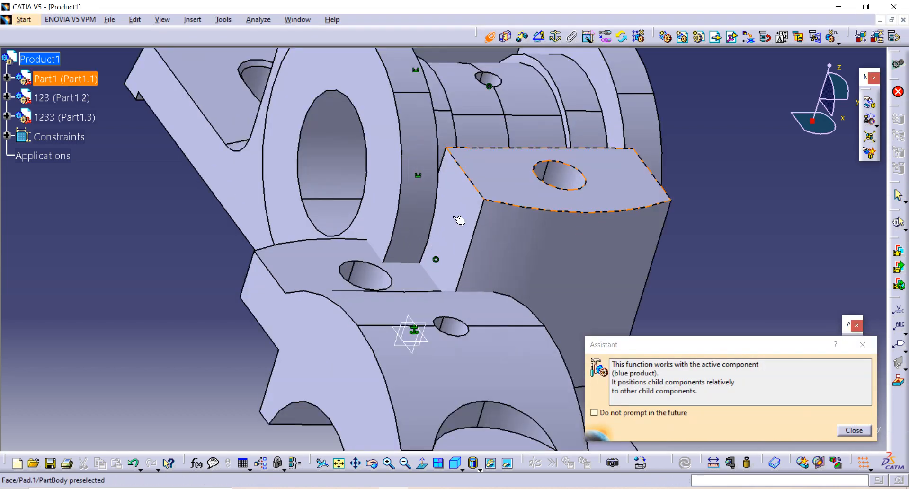
{"action": "left_click", "coordinate": [370, 272]}
{"action": "middle_click_drag", "start_coordinate": [370, 208], "coordinate": [372, 244]}
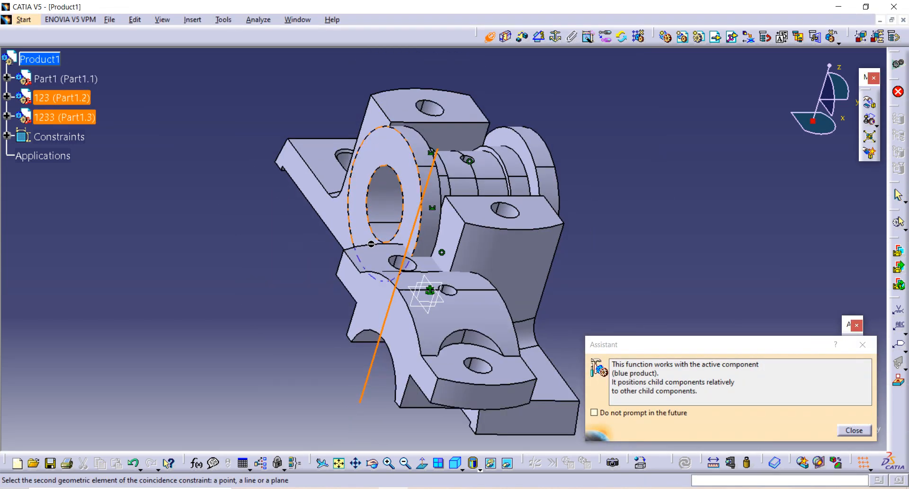
{"action": "left_click", "coordinate": [432, 107]}
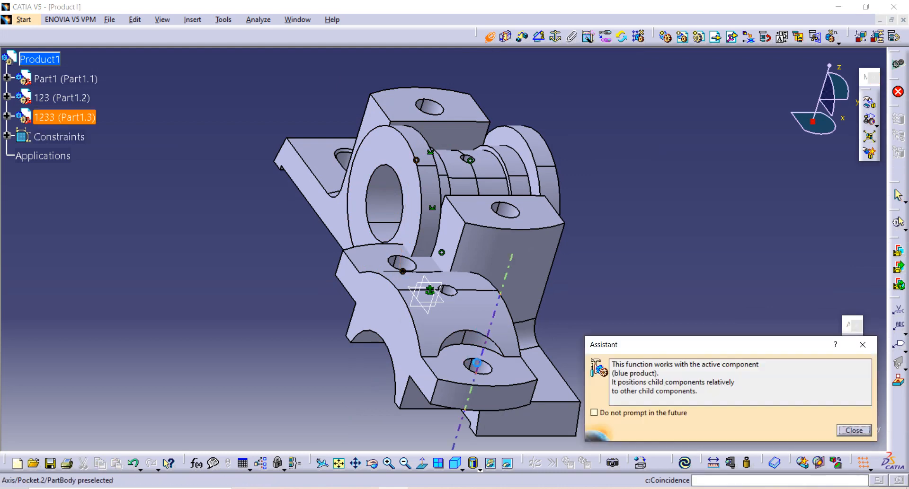
- Add a coincidence constraint between the axes of the brasses' small upper hole and the small hole in the cap's crown
{"action": "left_click", "coordinate": [470, 156]}
{"action": "mouse_move", "coordinate": [475, 159]}
{"action": "middle_mouse_down", "text": "ctrl"}
{"action": "mouse_move", "coordinate": [481, 81]}
{"action": "mouse_move", "coordinate": [451, 257]}
{"action": "middle_mouse_up", "text": "ctrl"}
{"action": "left_click", "coordinate": [488, 82]}
{"action": "middle_click_drag", "start_coordinate": [462, 331], "coordinate": [467, 350], "text": "ctrl"}
{"action": "left_click", "coordinate": [464, 369]}
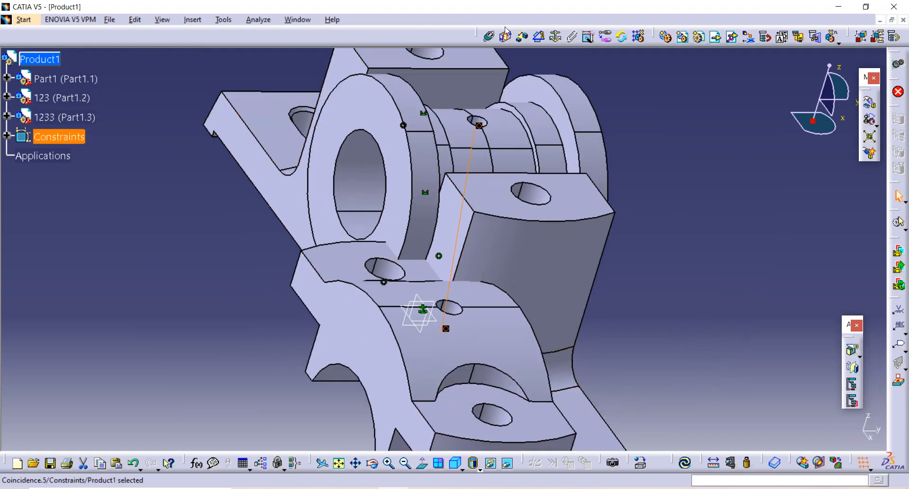
- Add a surface contact constraint between the brasses' cylindrical face and the cap's curved inner face, and update the assembly
{"action": "left_click", "coordinate": [533, 40]}
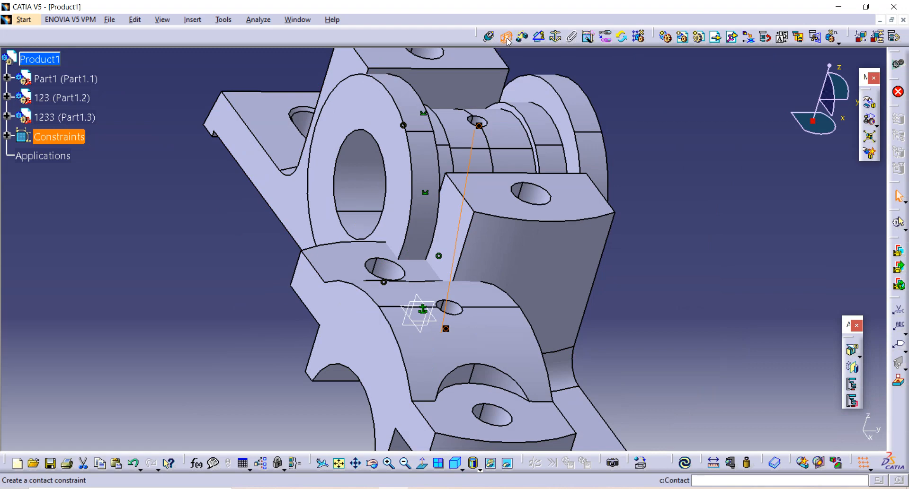
{"action": "left_click", "coordinate": [507, 42]}
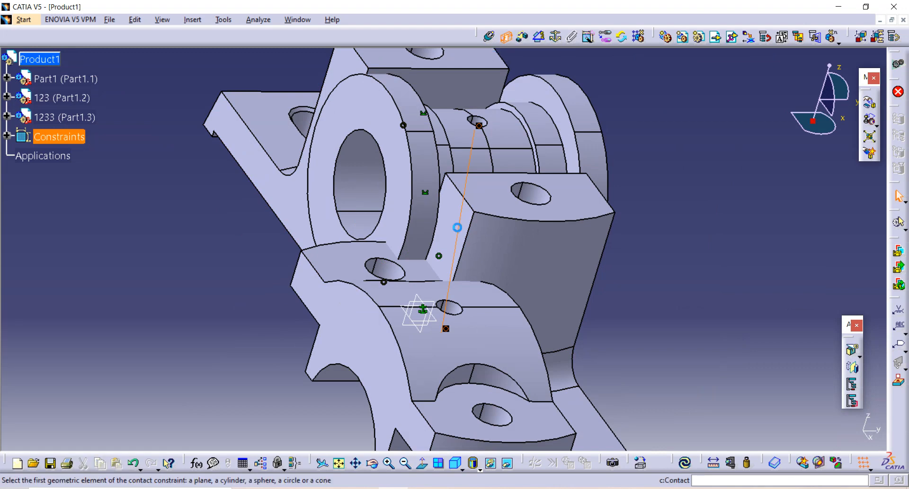
{"action": "left_click", "coordinate": [548, 130]}
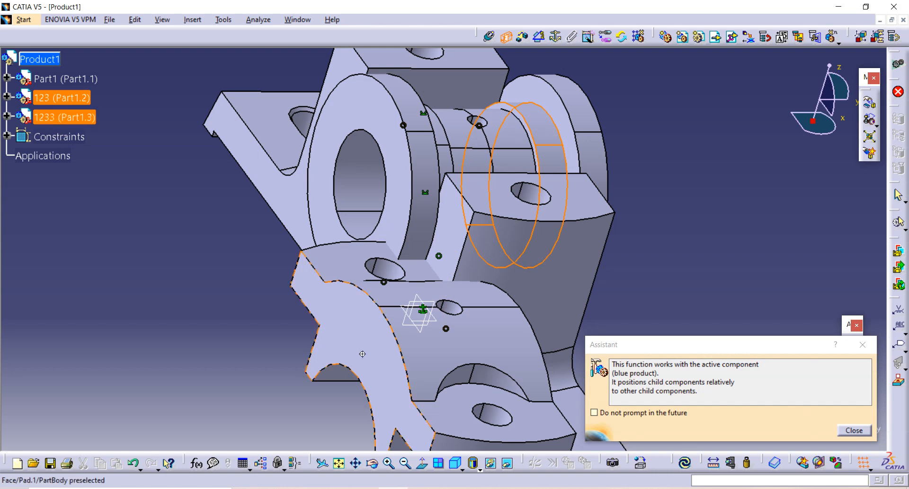
{"action": "middle_click_drag", "start_coordinate": [362, 354], "coordinate": [507, 178]}
{"action": "left_click", "coordinate": [541, 180]}
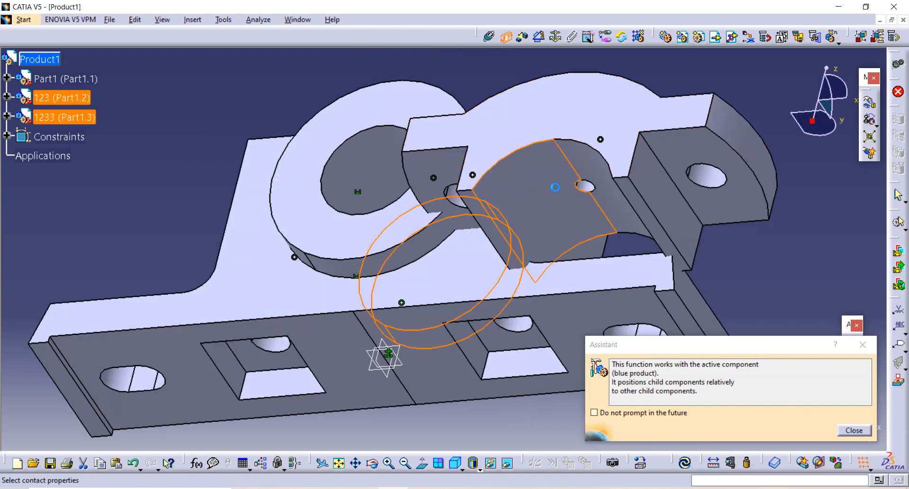
{"action": "middle_click_drag", "start_coordinate": [551, 163], "coordinate": [536, 163]}
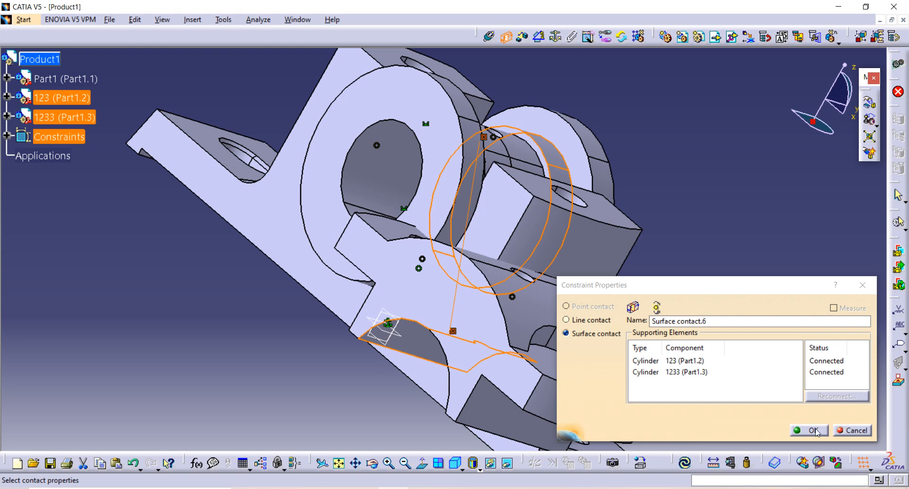
{"action": "left_click", "coordinate": [812, 430]}
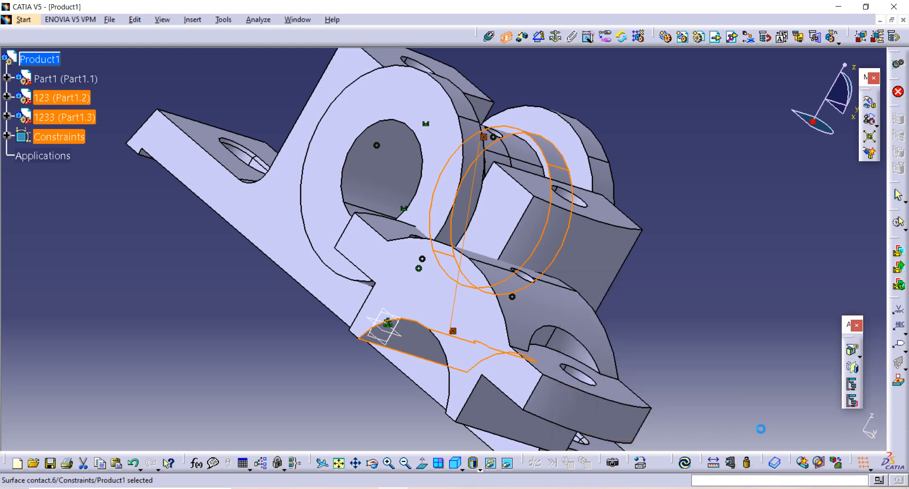
{"action": "left_click", "coordinate": [685, 463]}
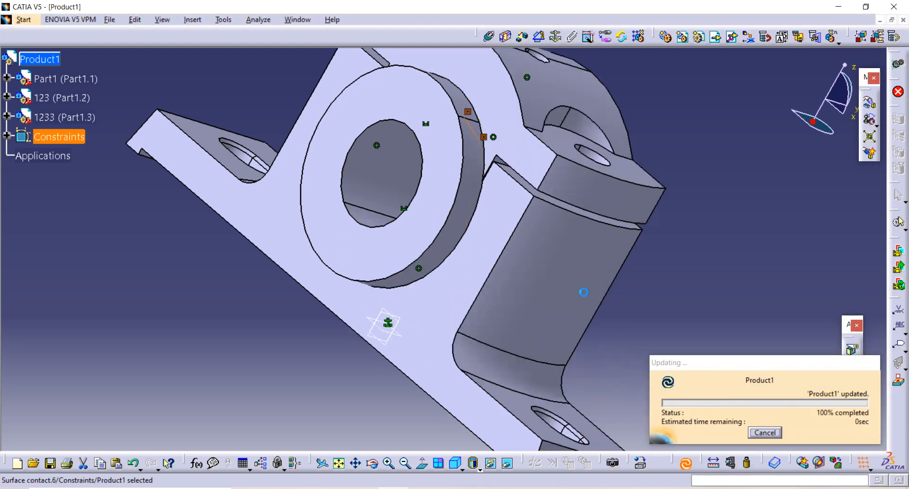
{"action": "middle_click_drag", "start_coordinate": [372, 171], "coordinate": [358, 243]}
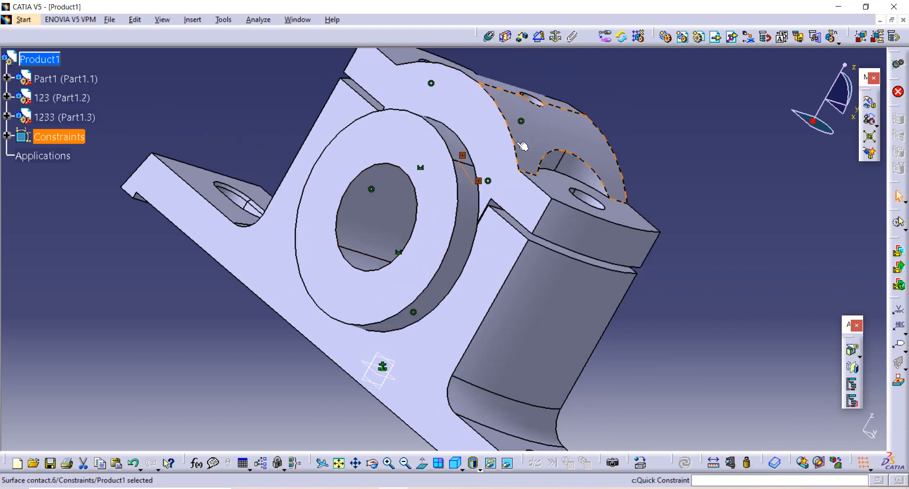
- Insert the existing bolt part from the plumber block folder into Product1
{"action": "left_click", "coordinate": [716, 38]}
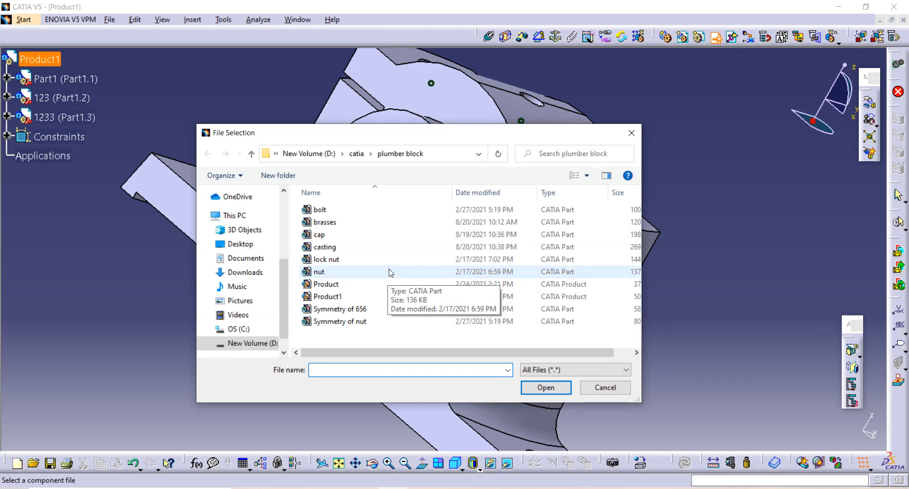
{"action": "left_click", "coordinate": [381, 209]}
{"action": "left_click", "coordinate": [546, 388]}
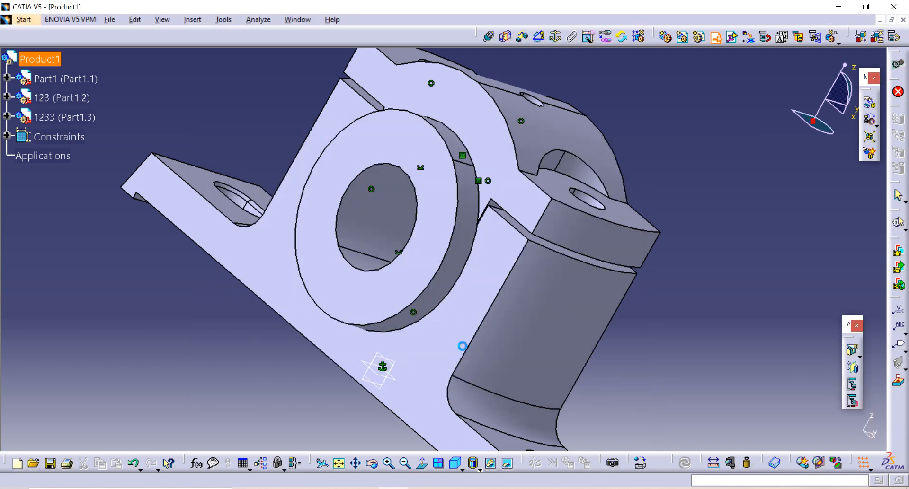
- Rotate the bolt around the Y axis with Manipulate until its shank points upward
{"action": "left_click", "coordinate": [868, 104]}
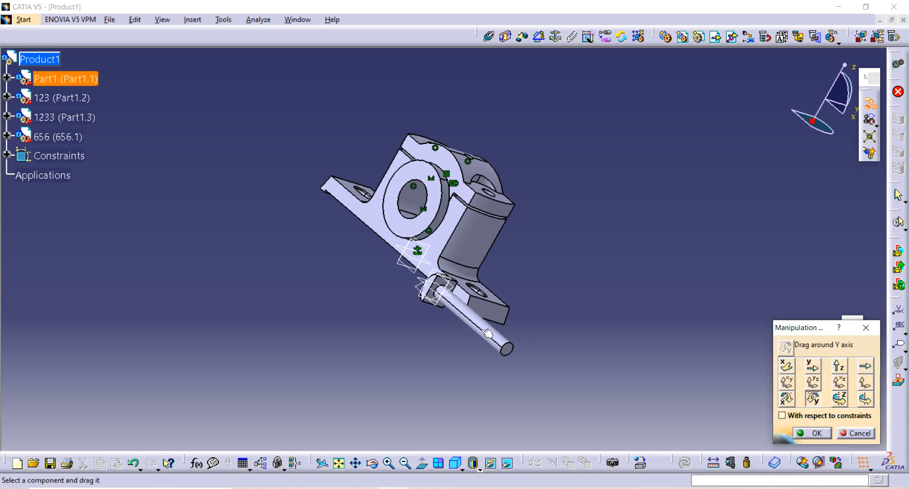
{"action": "left_click_drag", "start_coordinate": [511, 352], "coordinate": [500, 171]}
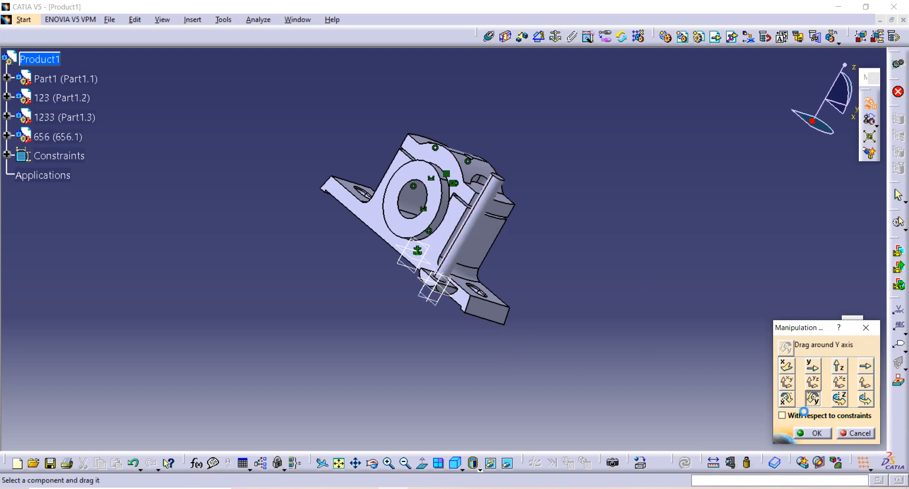
{"action": "left_click", "coordinate": [825, 438]}
- Add a coincidence constraint between the bolt's shank axis and the axis of the cap's front bolt hole
{"action": "middle_click_drag", "start_coordinate": [542, 232], "coordinate": [493, 189]}
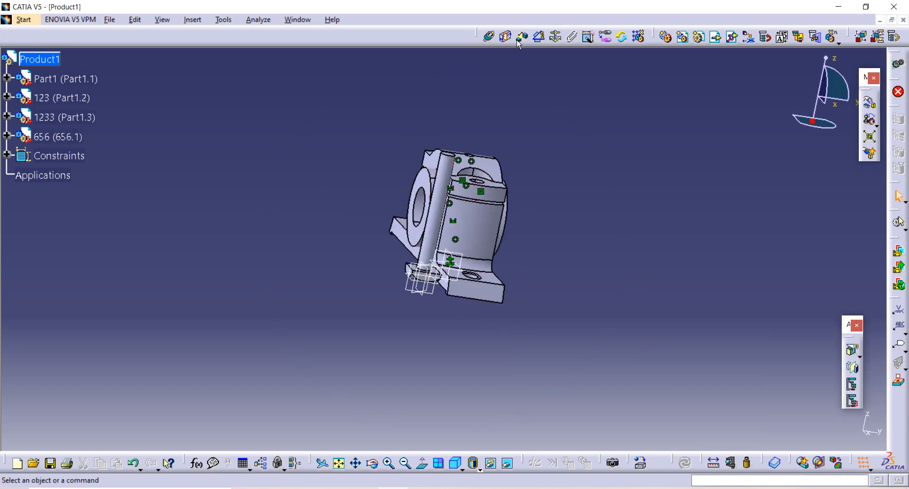
{"action": "left_click", "coordinate": [490, 38]}
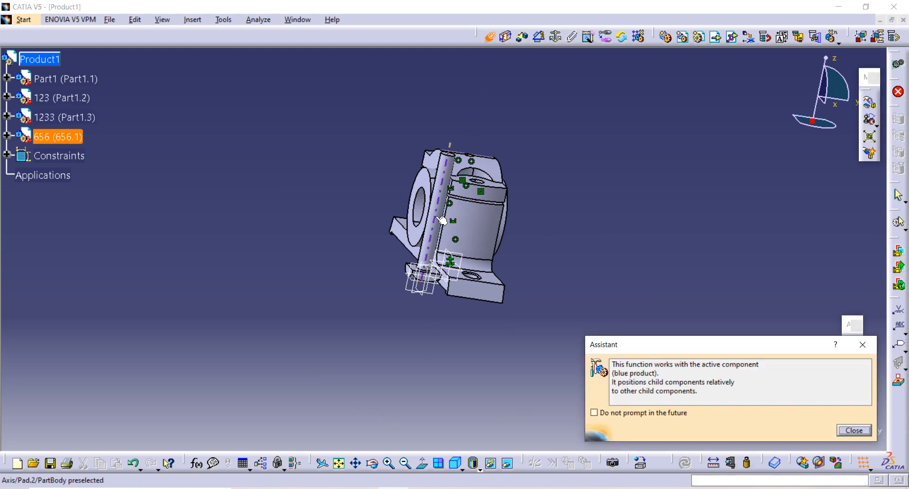
{"action": "left_click", "coordinate": [442, 221]}
{"action": "middle_click_drag", "start_coordinate": [442, 221], "coordinate": [467, 237]}
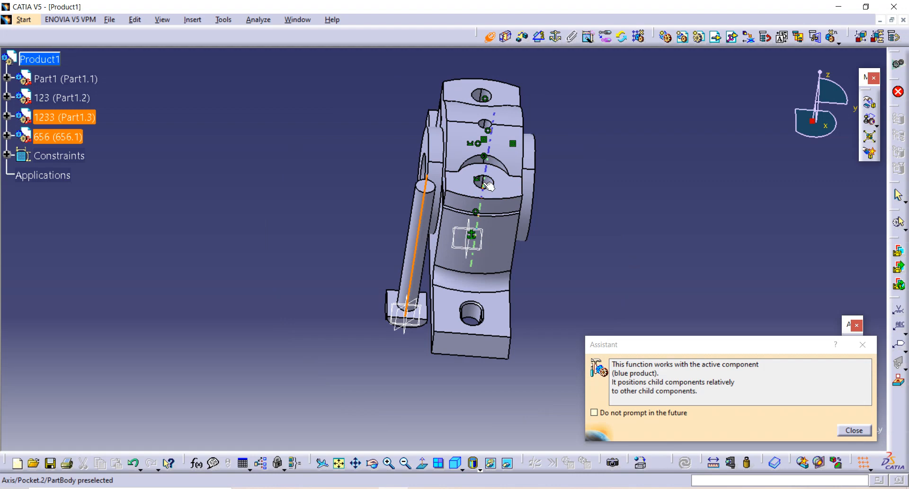
{"action": "left_click", "coordinate": [488, 185]}
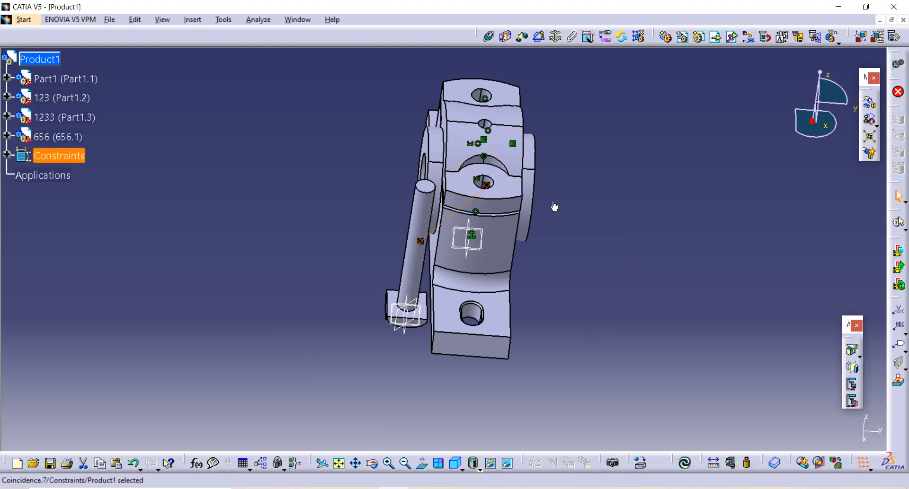
- Add a contact constraint between the bolt head's flat upper face and the inner face of the casting's square recess, and update the assembly
{"action": "middle_click_drag", "start_coordinate": [476, 275], "coordinate": [498, 144]}
{"action": "middle_click_drag", "start_coordinate": [419, 280], "coordinate": [488, 213]}
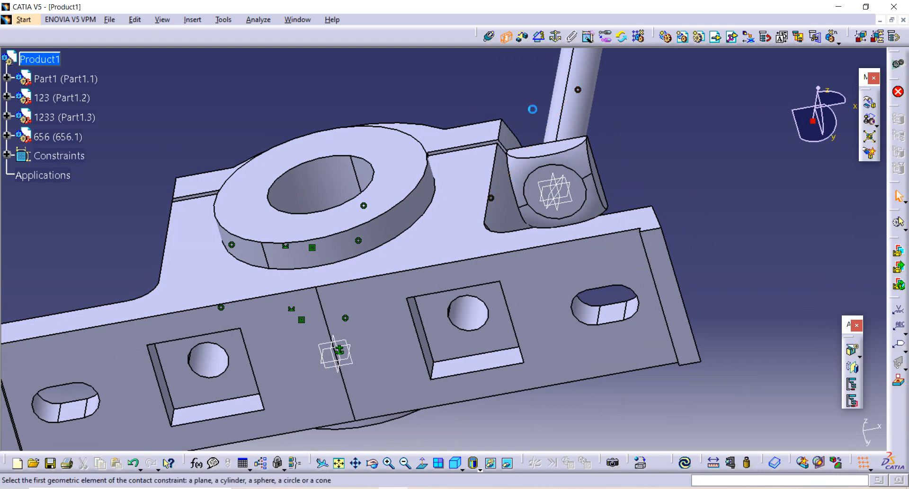
{"action": "middle_click_drag", "start_coordinate": [514, 64], "coordinate": [459, 156]}
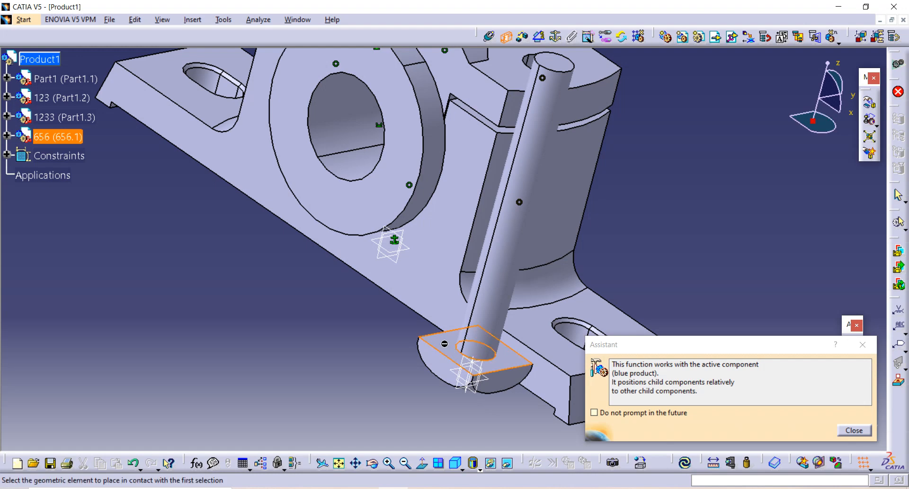
{"action": "middle_click_drag", "start_coordinate": [375, 344], "coordinate": [544, 276]}
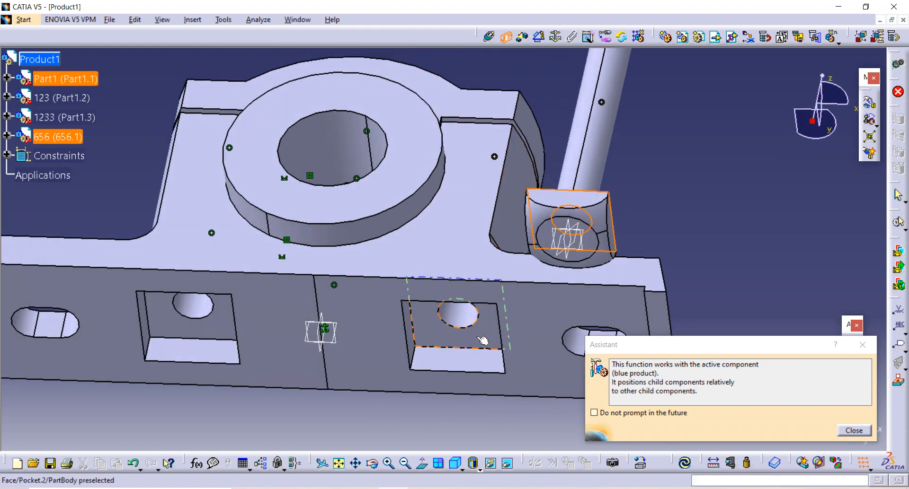
{"action": "left_click", "coordinate": [483, 340]}
{"action": "left_click", "coordinate": [455, 202]}
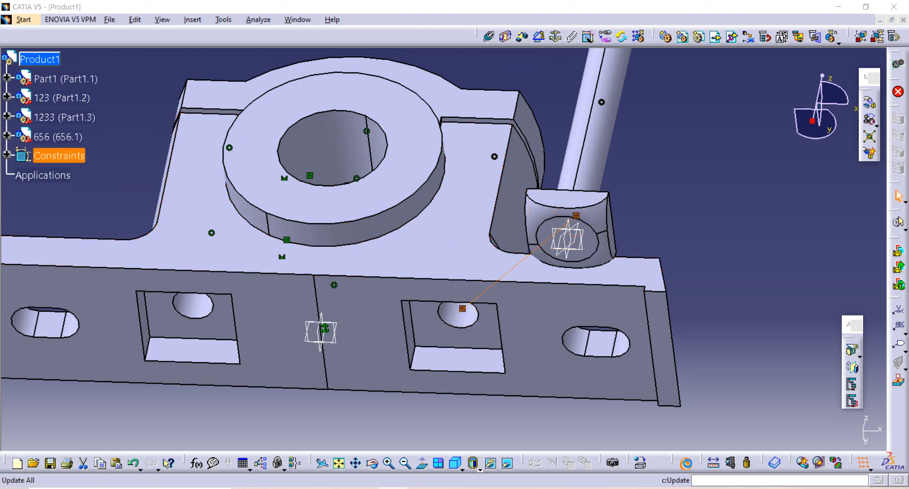
{"action": "left_click", "coordinate": [686, 464]}
{"action": "middle_click_drag", "start_coordinate": [535, 197], "coordinate": [503, 227]}
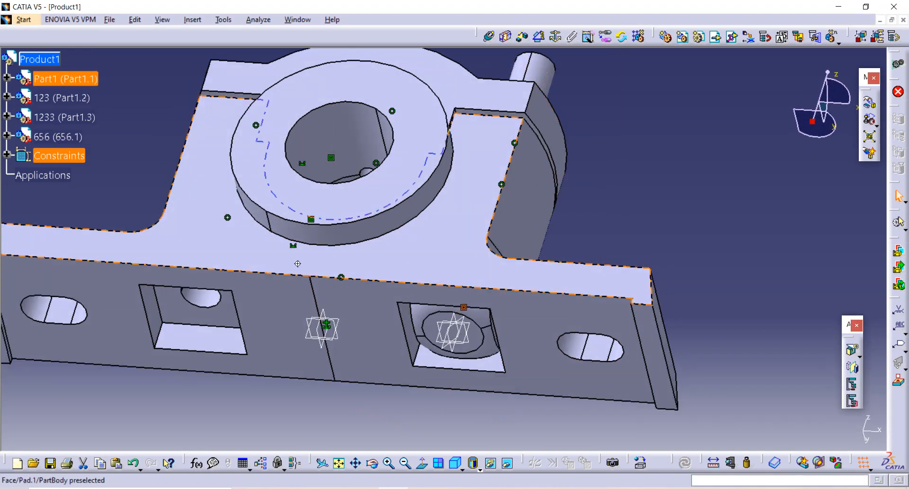
{"action": "middle_click_drag", "start_coordinate": [297, 264], "coordinate": [385, 266]}
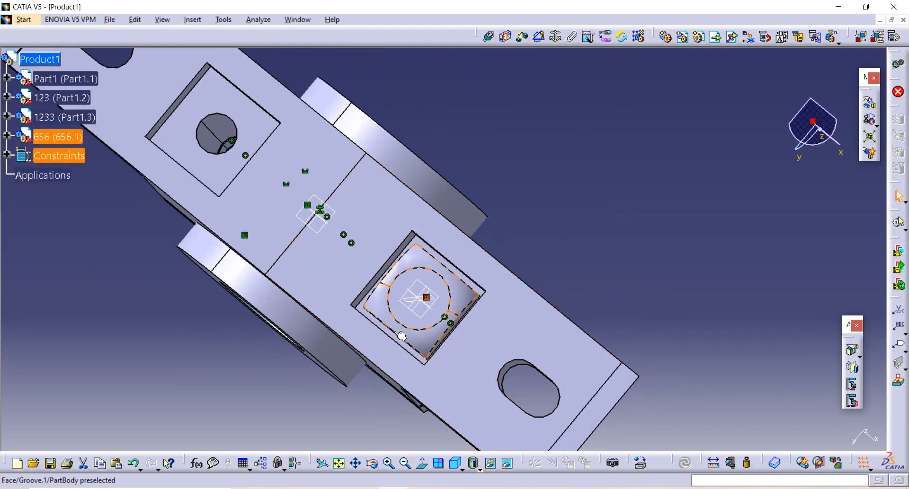
- Add a 90-degree angle constraint between the bottom edge of the casting's square recess and the adjacent edge of the bolt head
{"action": "left_click", "coordinate": [391, 340]}
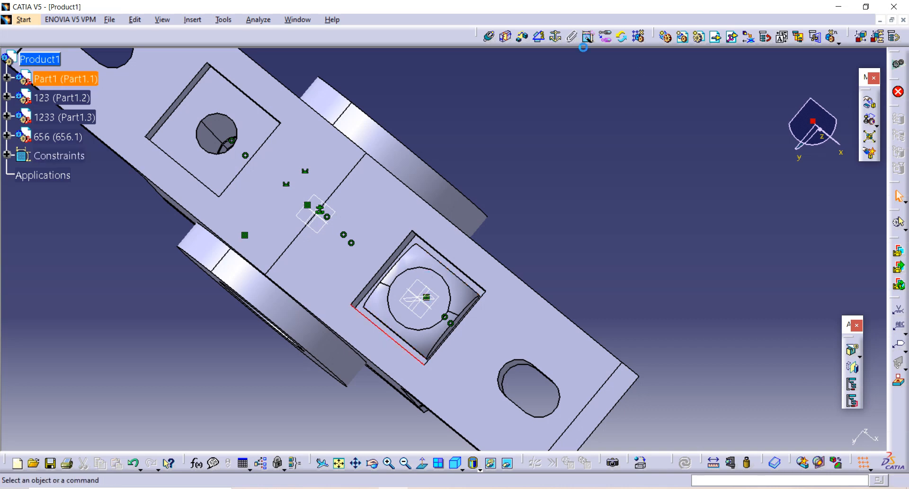
{"action": "left_click", "coordinate": [539, 37]}
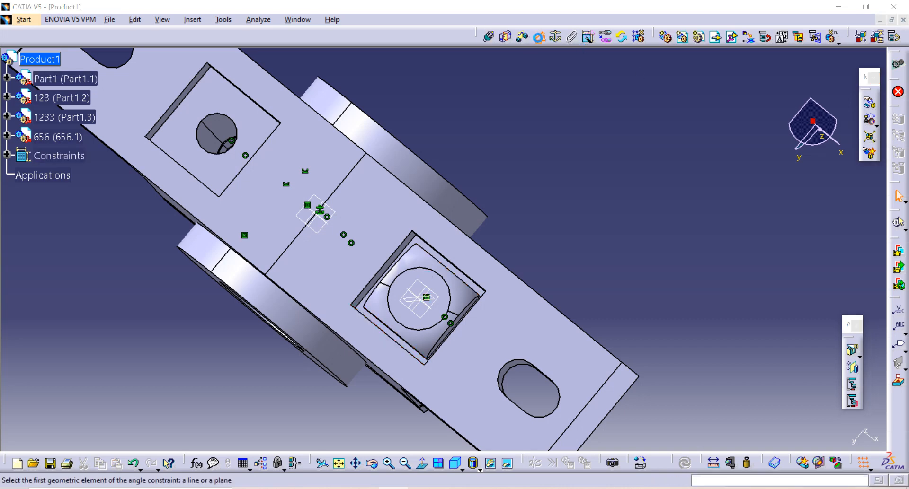
{"action": "left_click", "coordinate": [396, 340]}
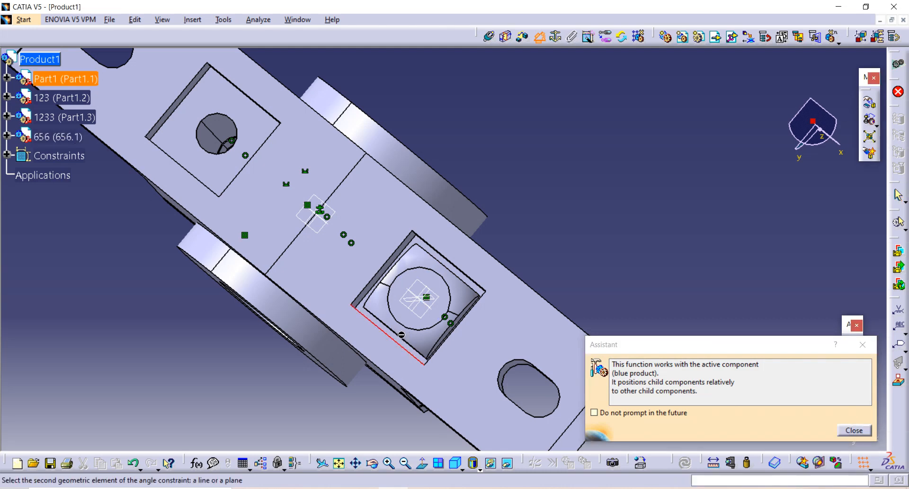
{"action": "middle_click_drag", "start_coordinate": [399, 335], "coordinate": [469, 176]}
{"action": "middle_click_drag", "start_coordinate": [402, 283], "coordinate": [315, 349]}
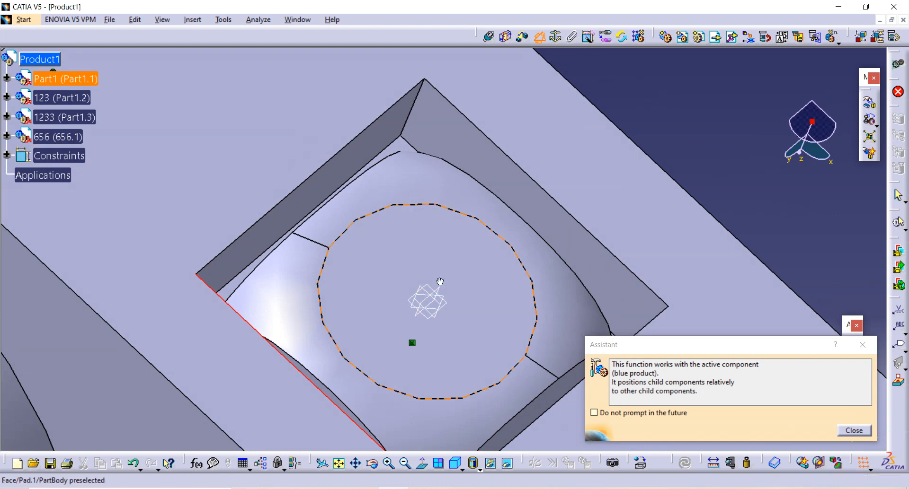
{"action": "middle_click_drag", "start_coordinate": [437, 284], "coordinate": [439, 313]}
{"action": "middle_click_drag", "start_coordinate": [306, 274], "coordinate": [375, 307]}
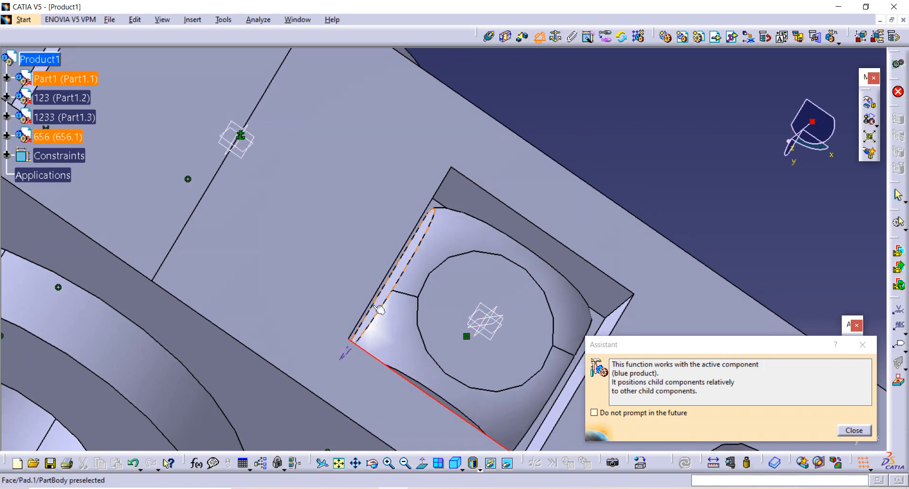
{"action": "left_click", "coordinate": [374, 303]}
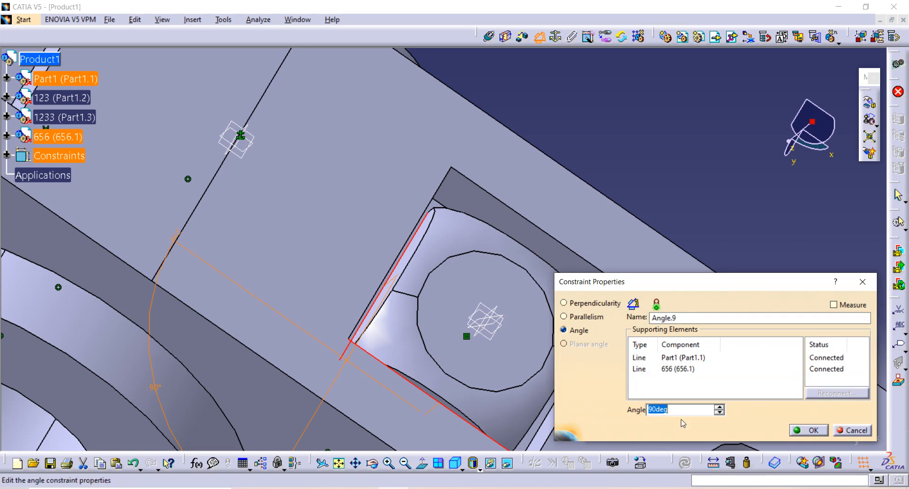
{"action": "left_click", "coordinate": [808, 432]}
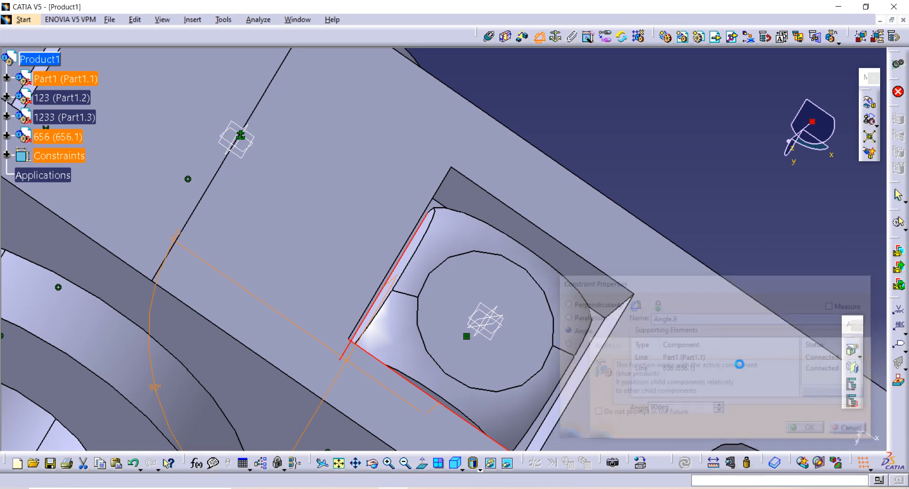
- Mirror the bolt as a new component about the casting's yz plane with Assembly Symmetry, keeping links in position and with geometry
{"action": "middle_click_drag", "start_coordinate": [512, 199], "coordinate": [512, 279], "text": "ctrl"}
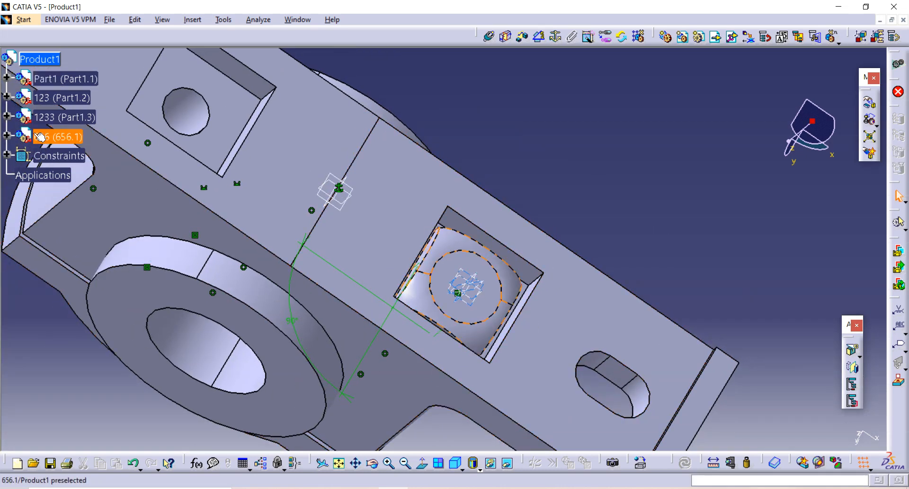
{"action": "left_click", "coordinate": [59, 140]}
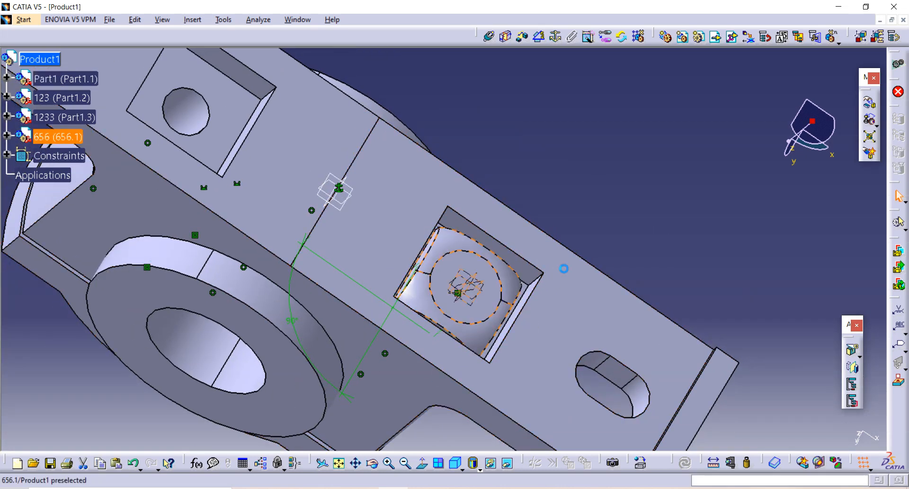
{"action": "left_click", "coordinate": [852, 370]}
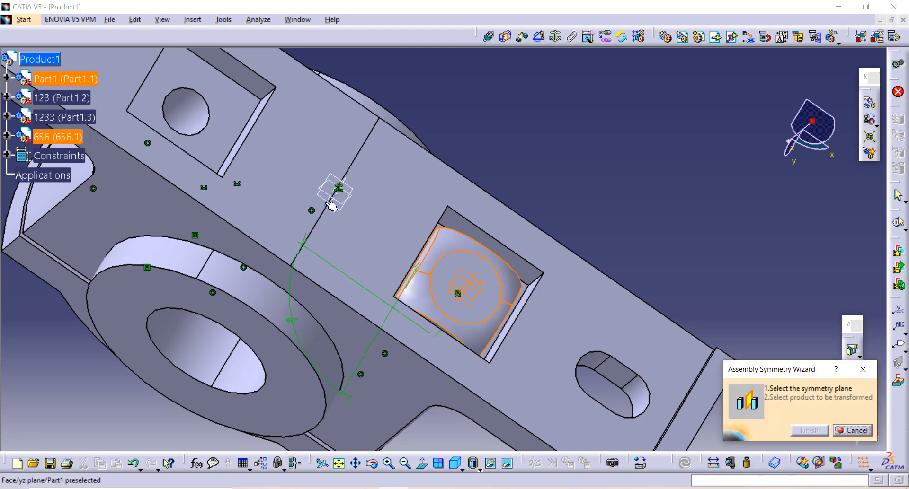
{"action": "left_click", "coordinate": [331, 207]}
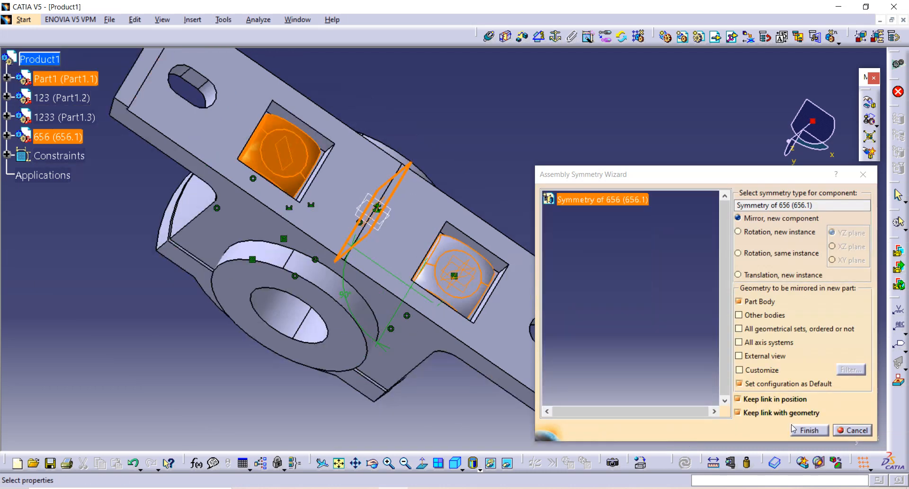
{"action": "left_click", "coordinate": [808, 431]}
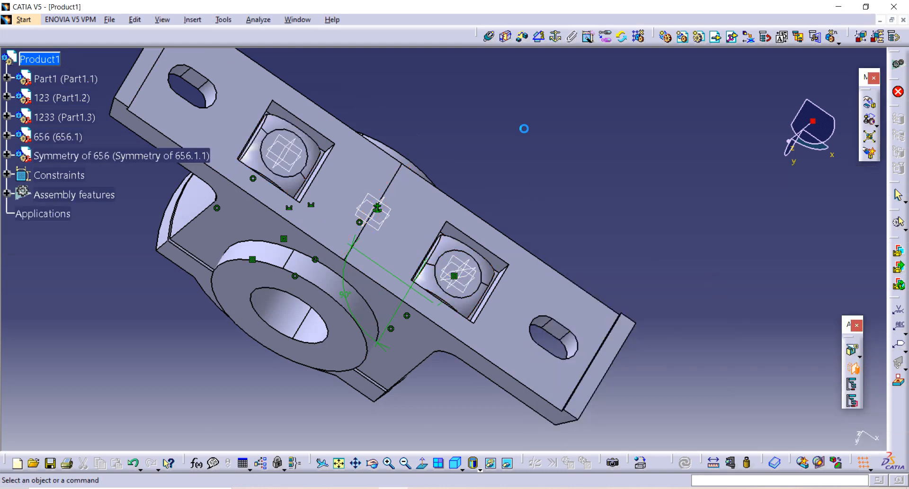
- Insert the existing nut part from the plumber block folder into Product1
{"action": "mouse_move", "coordinate": [415, 217]}
{"action": "middle_mouse_down"}
{"action": "mouse_move", "coordinate": [432, 144]}
{"action": "mouse_move", "coordinate": [400, 193]}
{"action": "mouse_move", "coordinate": [488, 125]}
{"action": "mouse_move", "coordinate": [444, 249]}
{"action": "middle_mouse_up"}
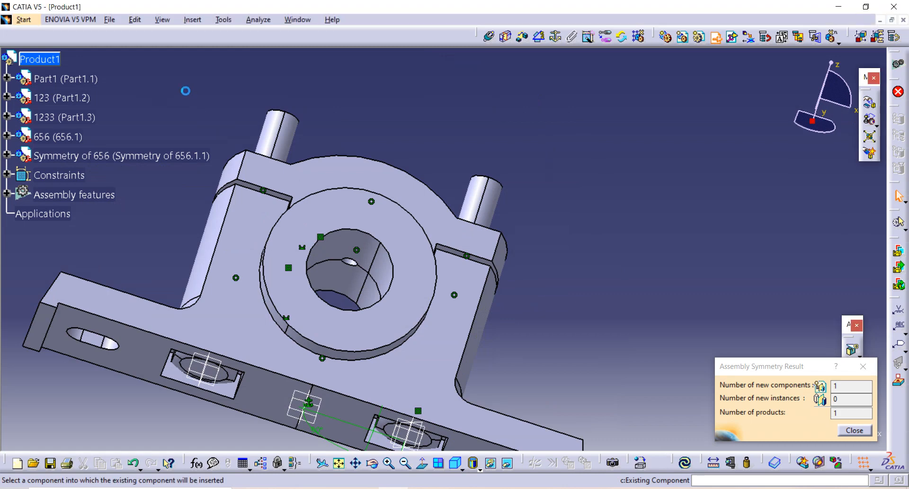
{"action": "left_click", "coordinate": [46, 60]}
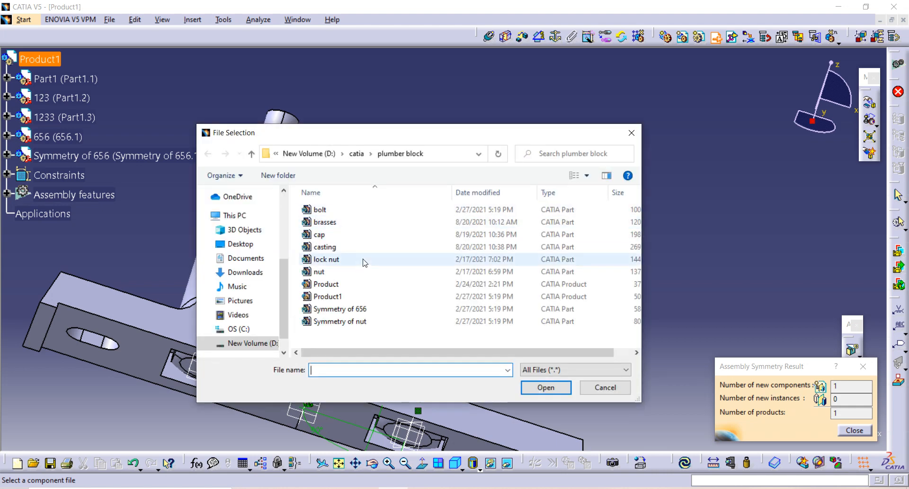
{"action": "left_click", "coordinate": [356, 272]}
{"action": "left_click", "coordinate": [542, 388]}
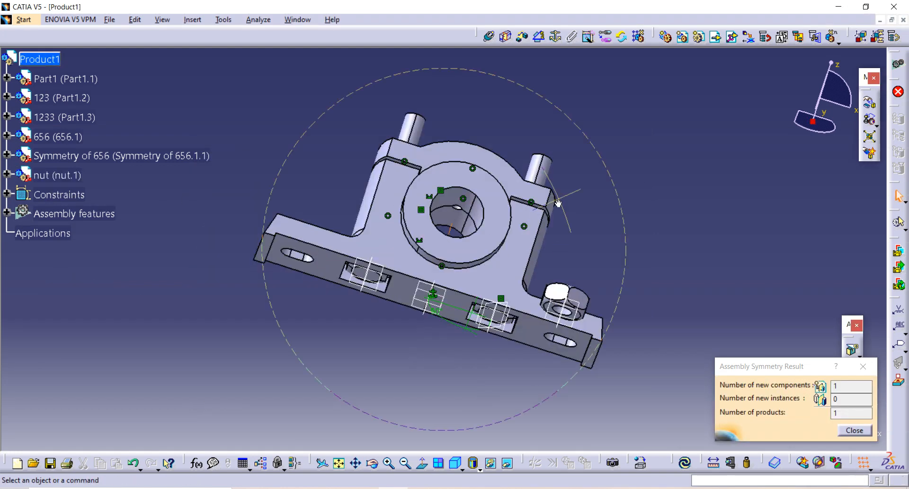
- Add a coincidence constraint between the nut's hole axis and the axis of the original bolt's shank
{"action": "middle_click_drag", "start_coordinate": [558, 204], "coordinate": [594, 201]}
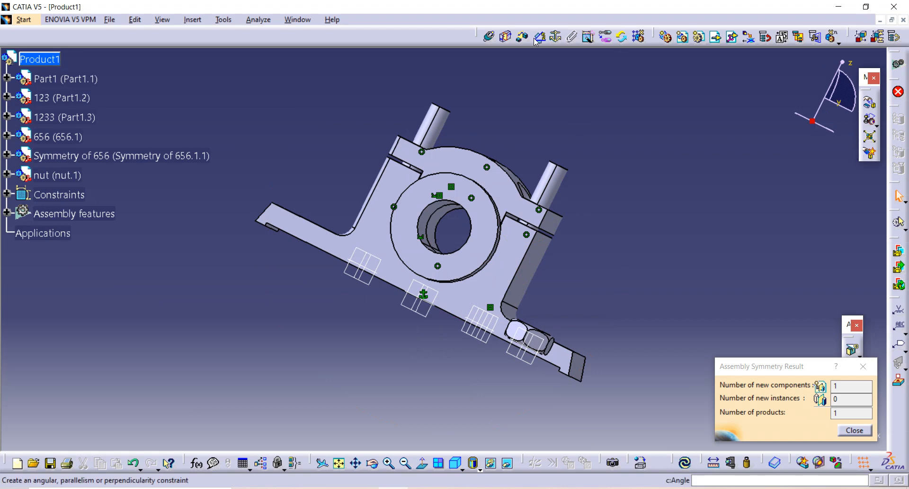
{"action": "left_click", "coordinate": [489, 38]}
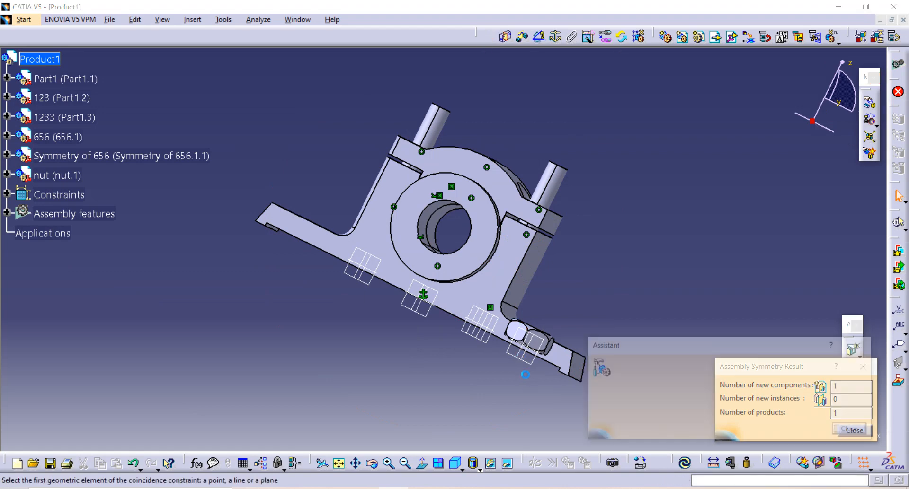
{"action": "middle_click_drag", "start_coordinate": [523, 341], "coordinate": [393, 249], "text": "ctrl"}
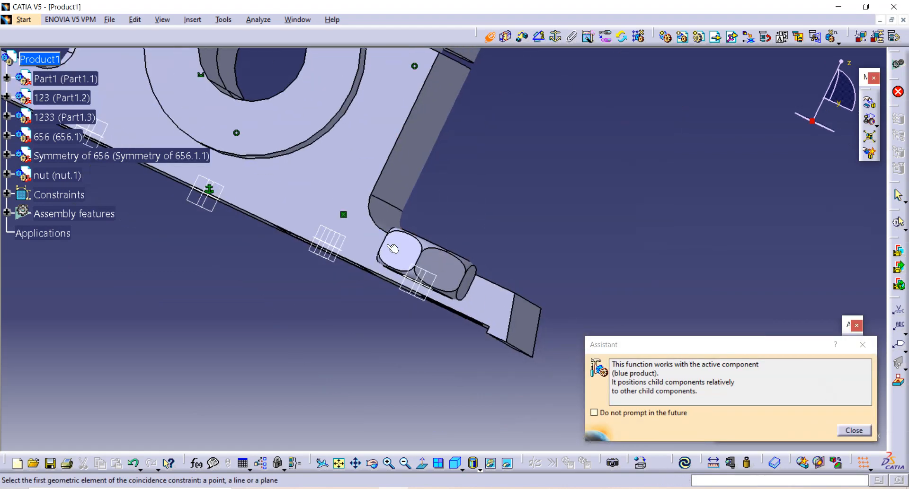
{"action": "left_click", "coordinate": [494, 35]}
{"action": "middle_click_drag", "start_coordinate": [393, 261], "coordinate": [344, 282]}
{"action": "left_click", "coordinate": [343, 291]}
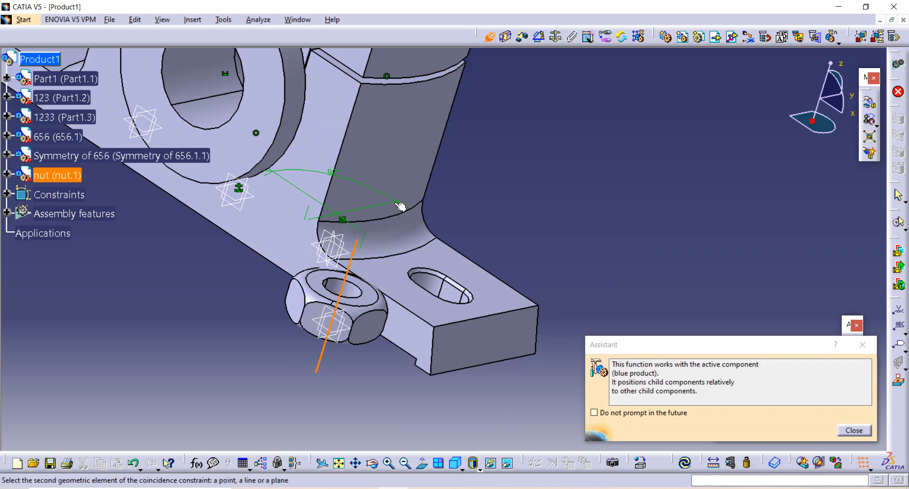
{"action": "middle_click_drag", "start_coordinate": [394, 147], "coordinate": [386, 328]}
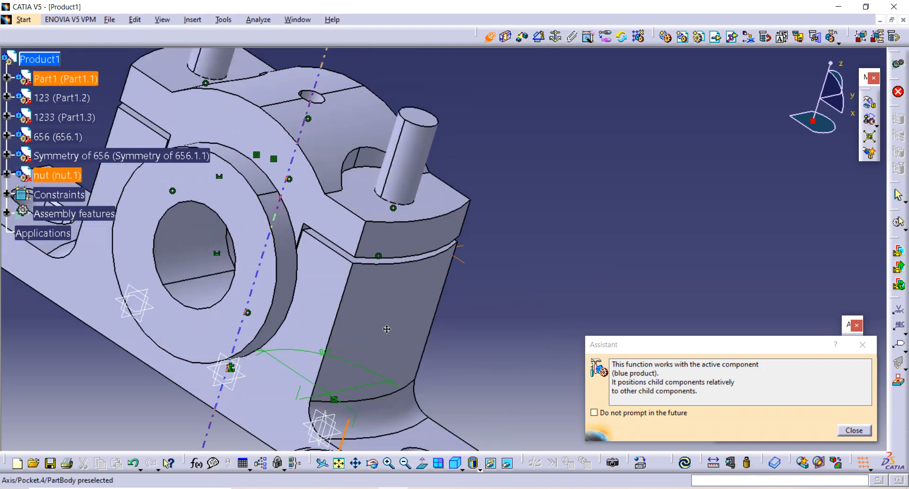
{"action": "left_click", "coordinate": [401, 167]}
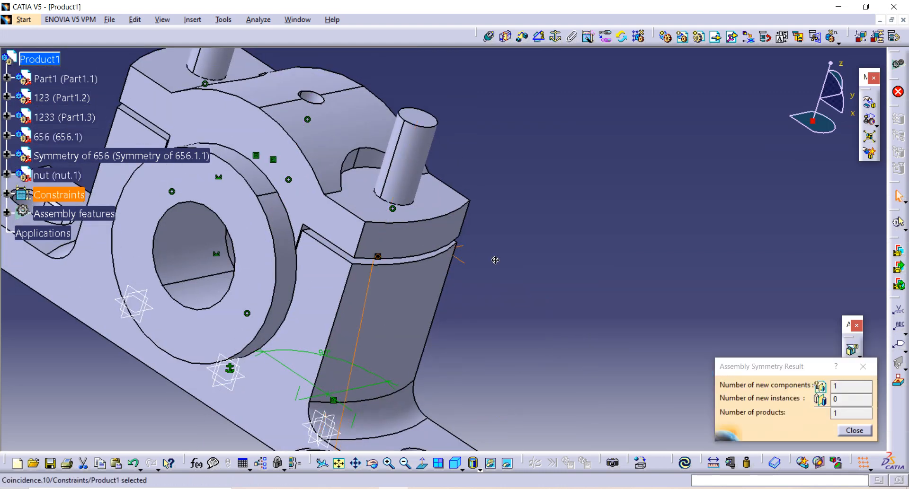
- Add a contact constraint between the nut's flat bottom face and the cap's upper face around the bolt, and update the assembly
{"action": "middle_click_drag", "start_coordinate": [495, 260], "coordinate": [517, 151]}
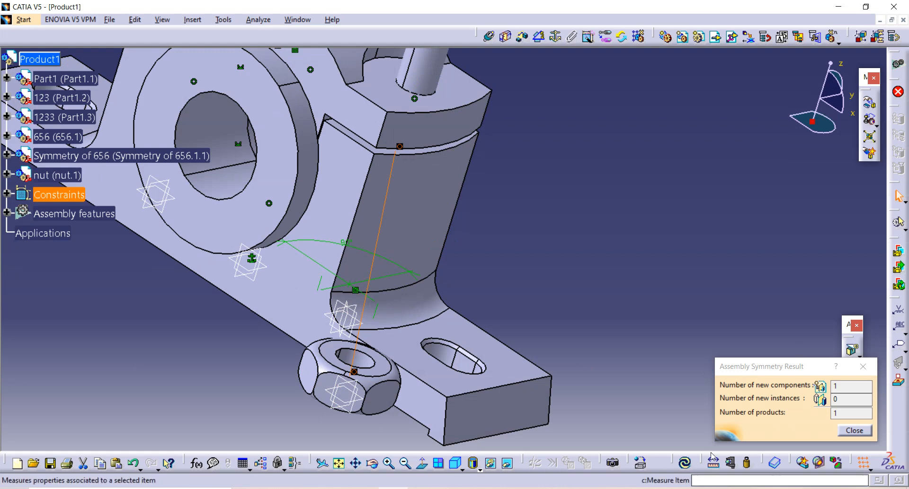
{"action": "left_click", "coordinate": [510, 39]}
{"action": "middle_click_drag", "start_coordinate": [294, 397], "coordinate": [389, 272]}
{"action": "left_click", "coordinate": [455, 218]}
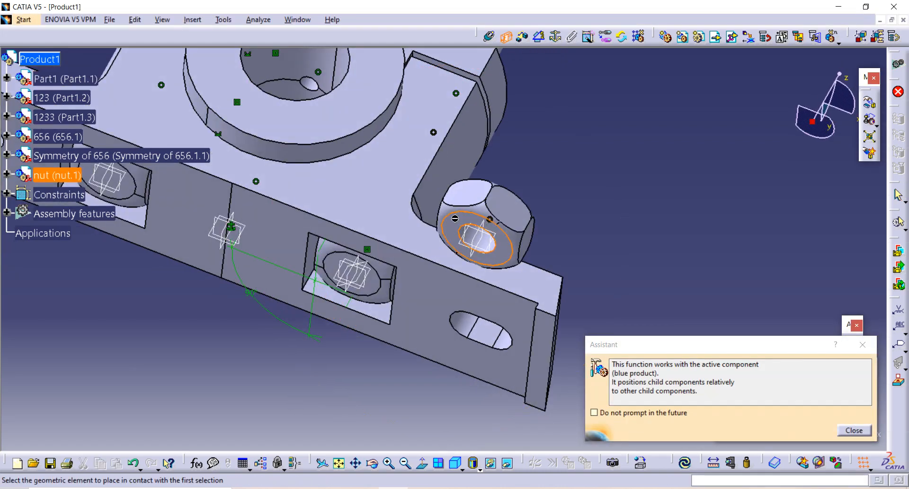
{"action": "middle_click_drag", "start_coordinate": [507, 124], "coordinate": [344, 183]}
{"action": "left_click", "coordinate": [343, 183]}
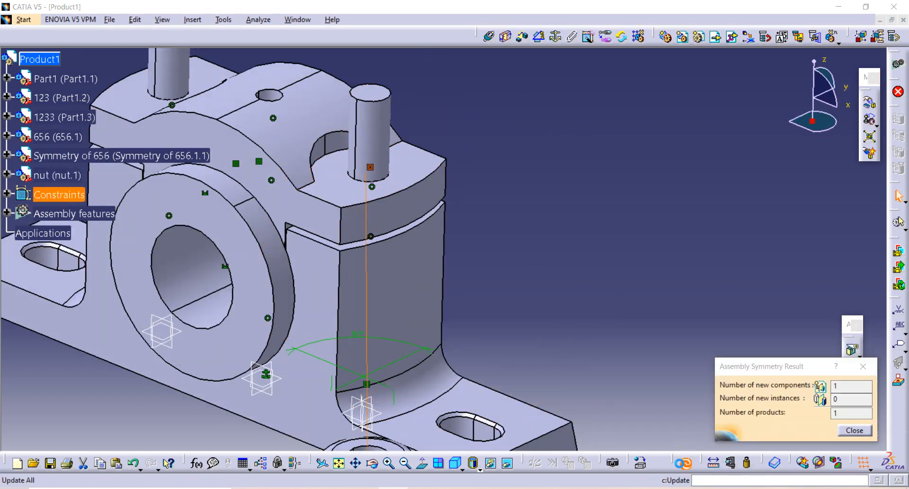
{"action": "left_click", "coordinate": [683, 464]}
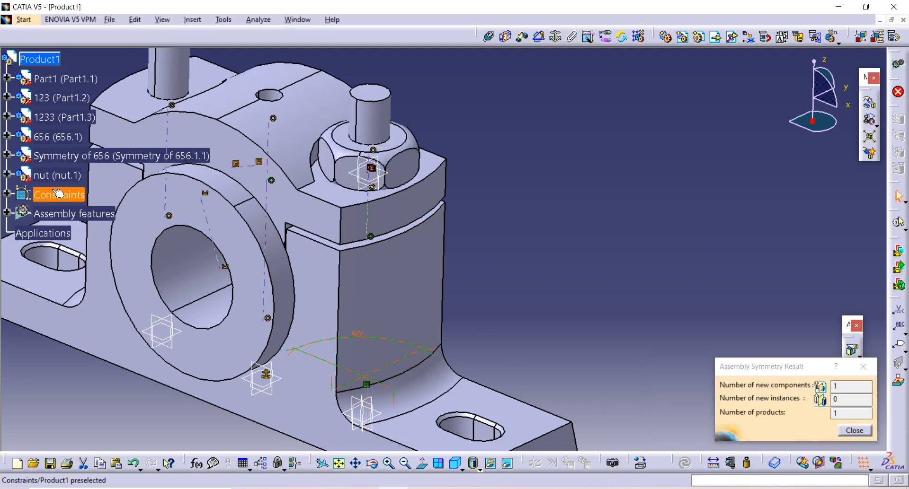
- Mirror the nut as a new component about the casting's yz plane with Assembly Symmetry
{"action": "left_click", "coordinate": [53, 175]}
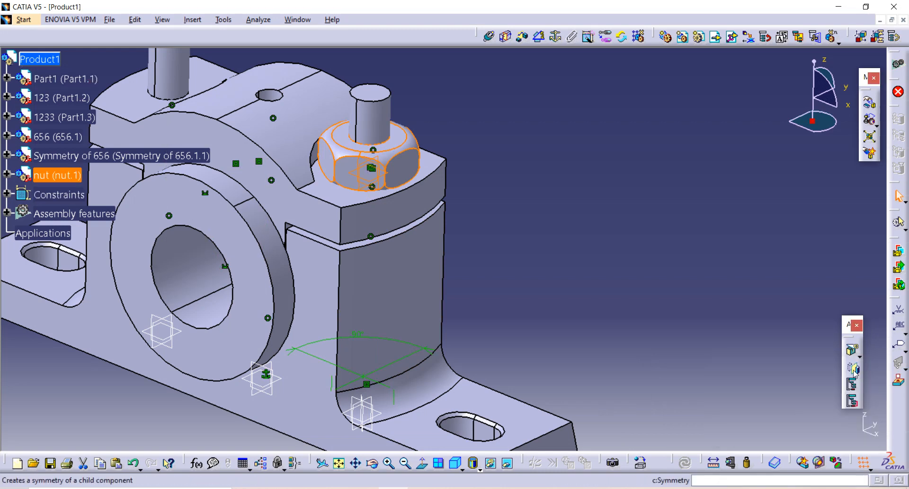
{"action": "left_click", "coordinate": [855, 374]}
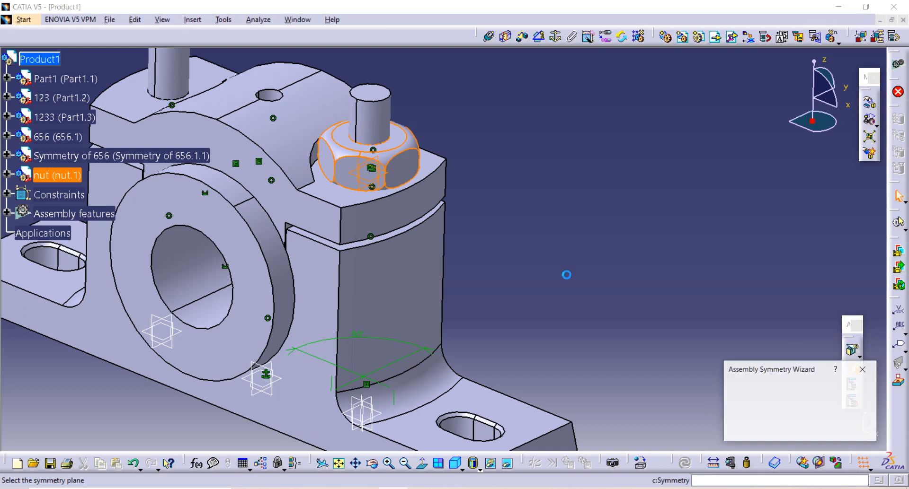
{"action": "middle_click_drag", "start_coordinate": [268, 292], "coordinate": [322, 297]}
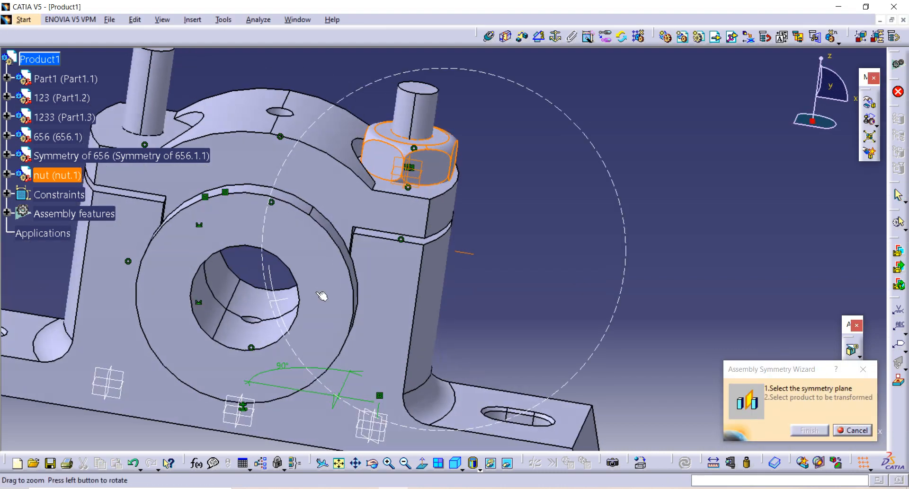
{"action": "left_click", "coordinate": [244, 421]}
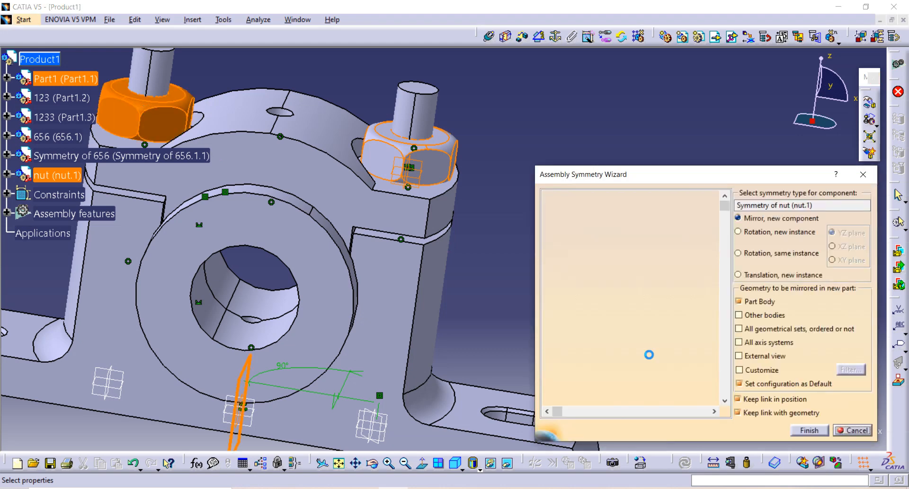
{"action": "left_click", "coordinate": [804, 432]}
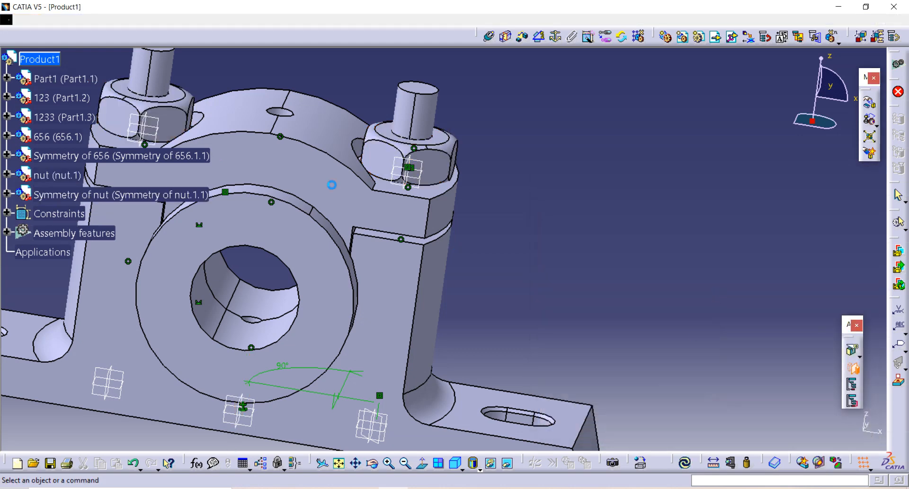
- Insert the existing lock nut part from the plumber block folder into Product1
{"action": "left_click", "coordinate": [715, 40]}
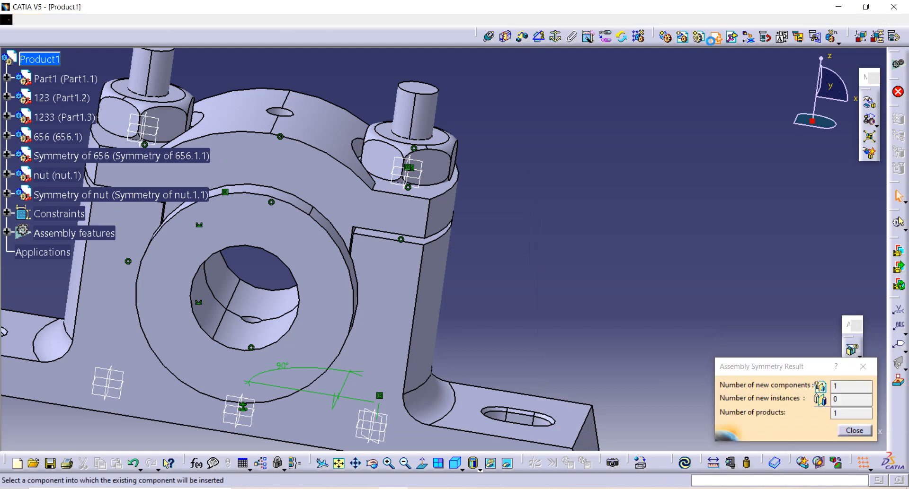
{"action": "left_click", "coordinate": [51, 57]}
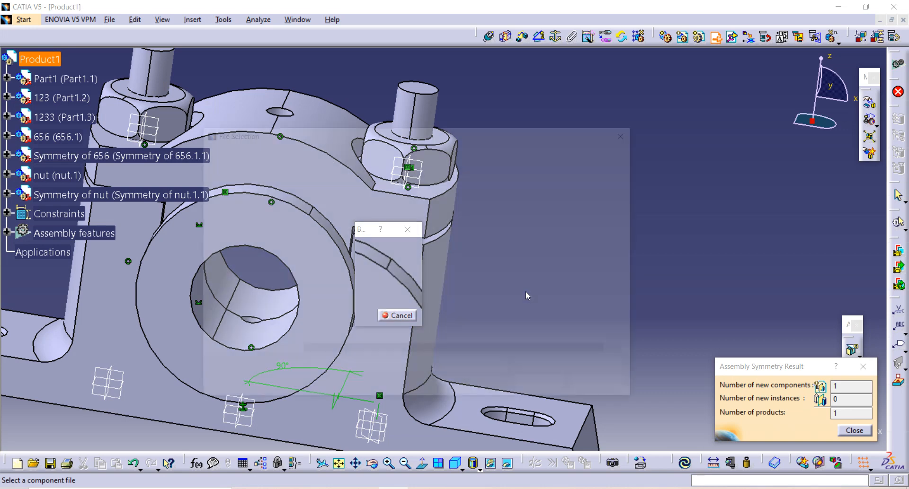
{"action": "left_click", "coordinate": [330, 260]}
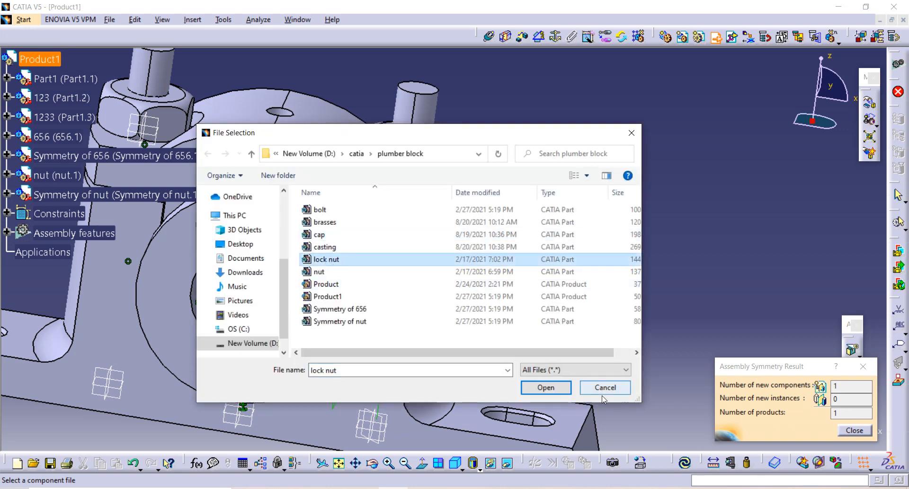
{"action": "left_click", "coordinate": [565, 391]}
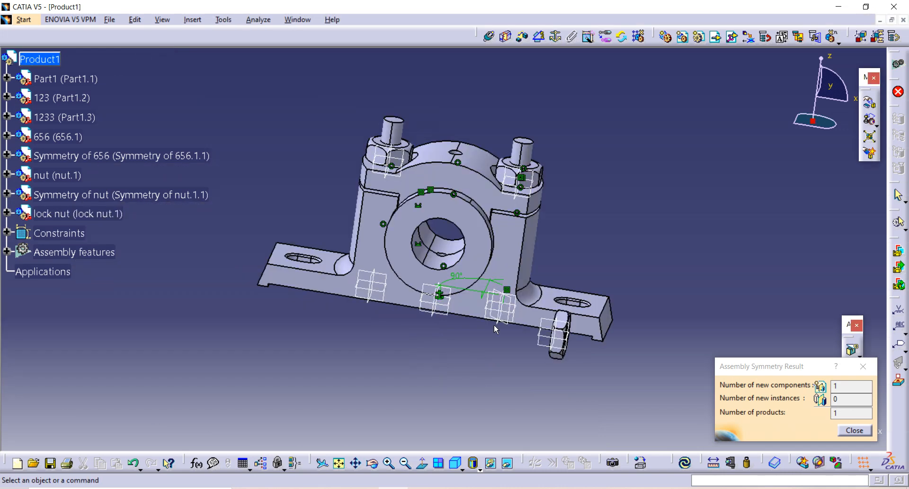
{"action": "middle_click_drag", "start_coordinate": [493, 325], "coordinate": [453, 327]}
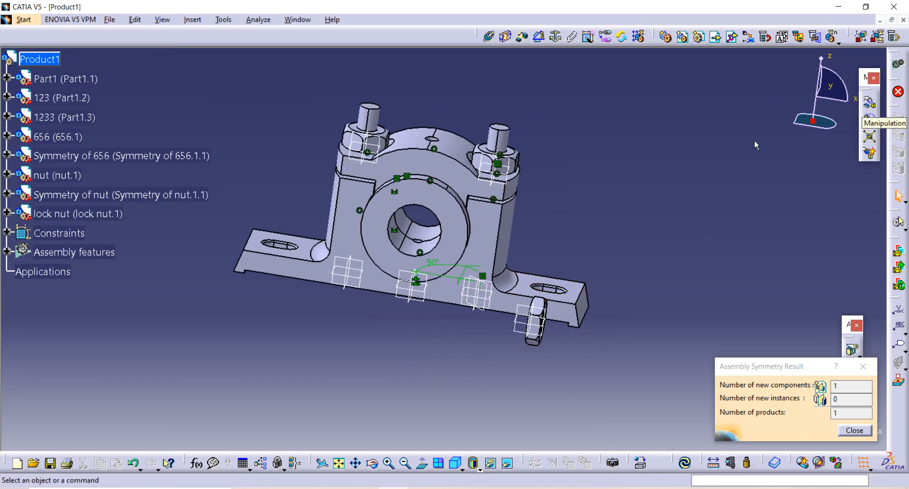
- Add a coincidence constraint between the original bolt's shank axis and the lock nut's hole axis, and update the assembly
{"action": "middle_click_drag", "start_coordinate": [650, 197], "coordinate": [527, 96]}
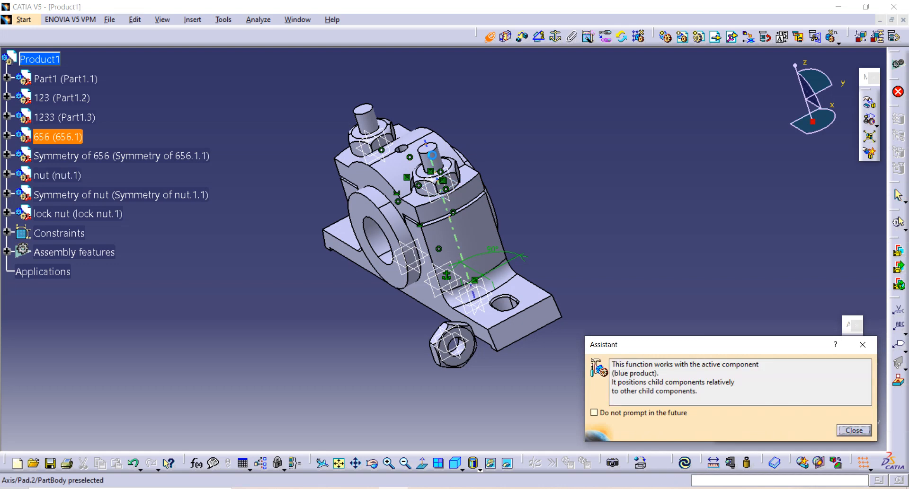
{"action": "left_click", "coordinate": [431, 157]}
{"action": "middle_click_drag", "start_coordinate": [460, 355], "coordinate": [235, 53]}
{"action": "left_click", "coordinate": [512, 275]}
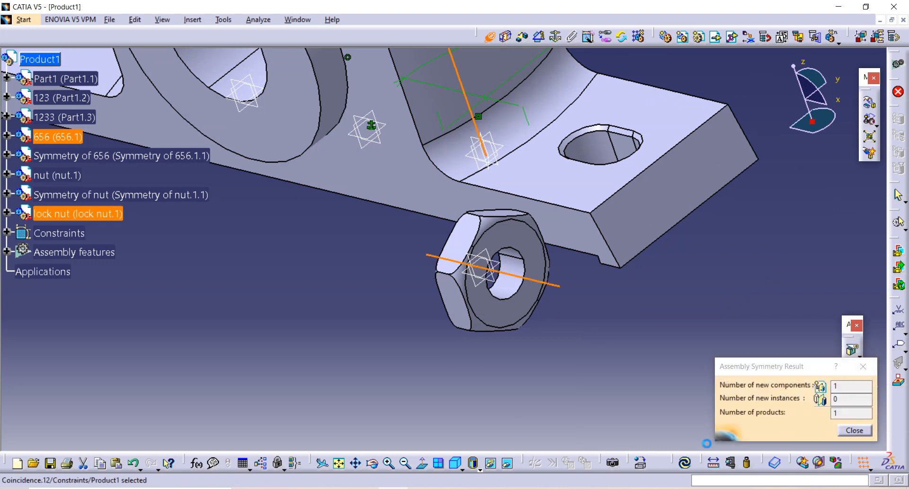
{"action": "left_click", "coordinate": [686, 463]}
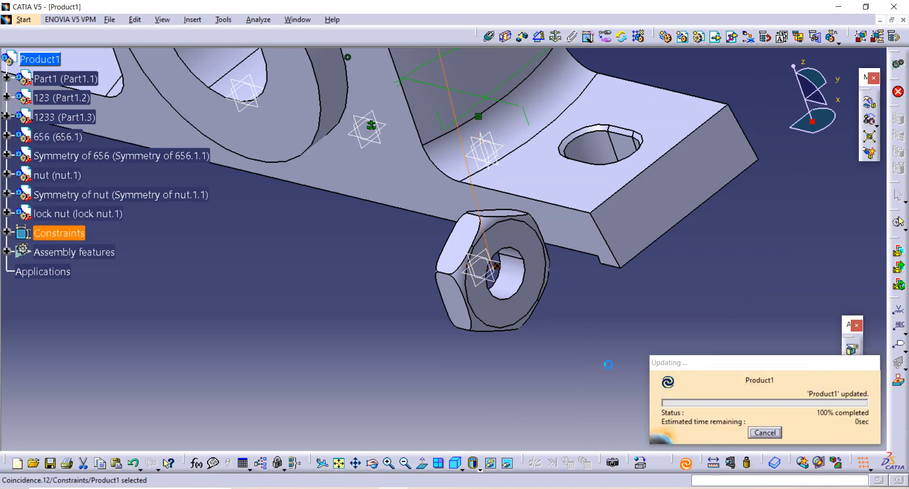
- Add a contact constraint between the lock nut's flat annular face and the top face of the original nut, and update the assembly
{"action": "left_click", "coordinate": [510, 39]}
{"action": "middle_click_drag", "start_coordinate": [548, 368], "coordinate": [497, 277]}
{"action": "left_click", "coordinate": [594, 320]}
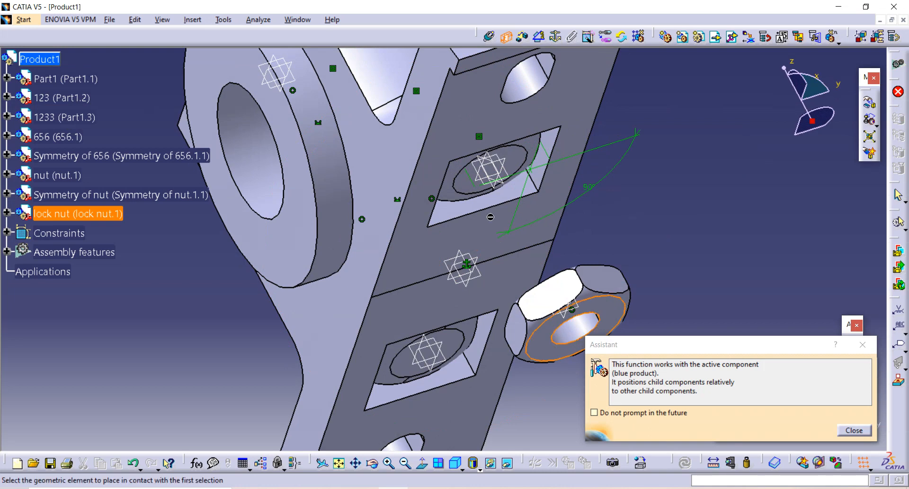
{"action": "middle_click_drag", "start_coordinate": [443, 178], "coordinate": [429, 198]}
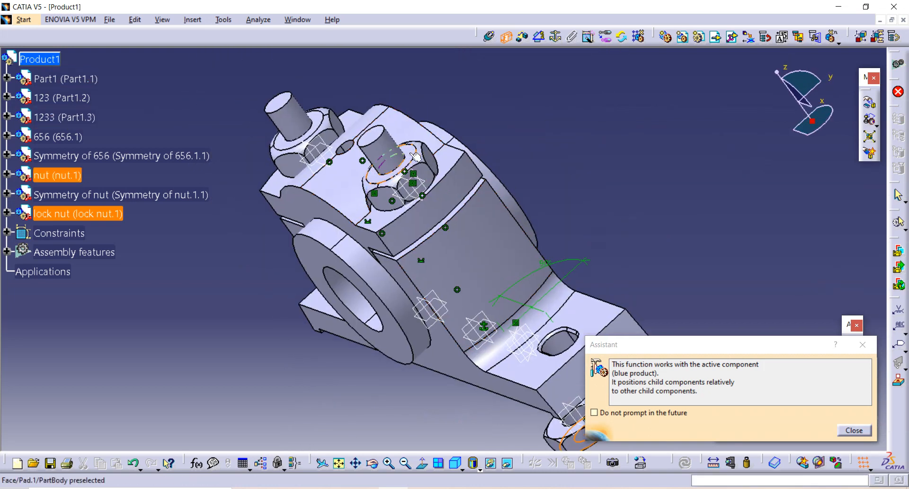
{"action": "left_click", "coordinate": [415, 157]}
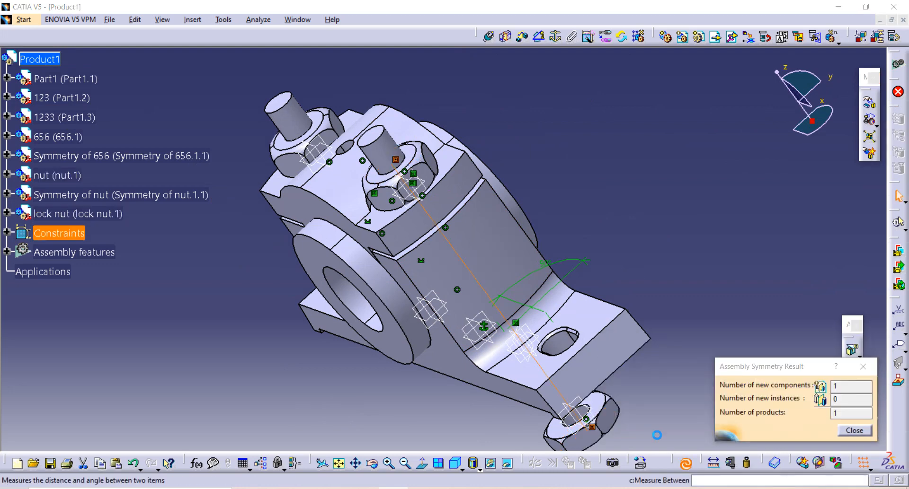
{"action": "middle_click_drag", "start_coordinate": [320, 255], "coordinate": [460, 199]}
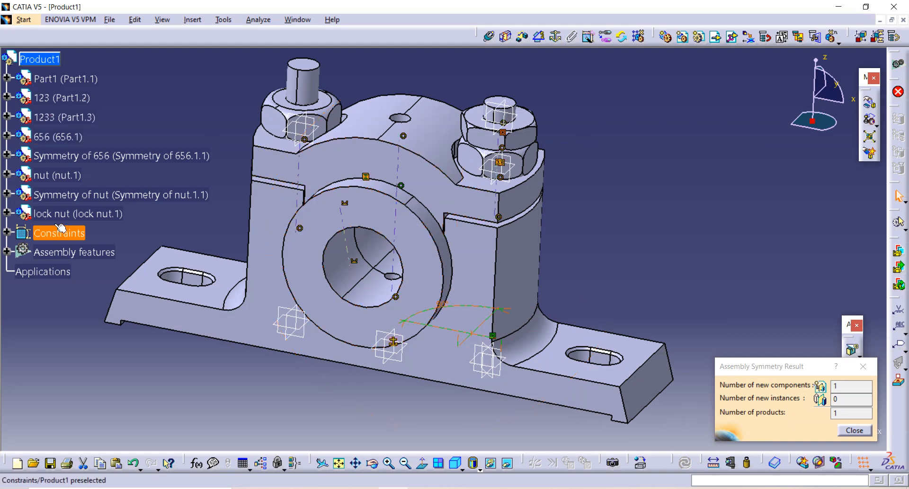
- Mirror the lock nut as a new component about the casting's yz plane with Assembly Symmetry
{"action": "left_click", "coordinate": [68, 213]}
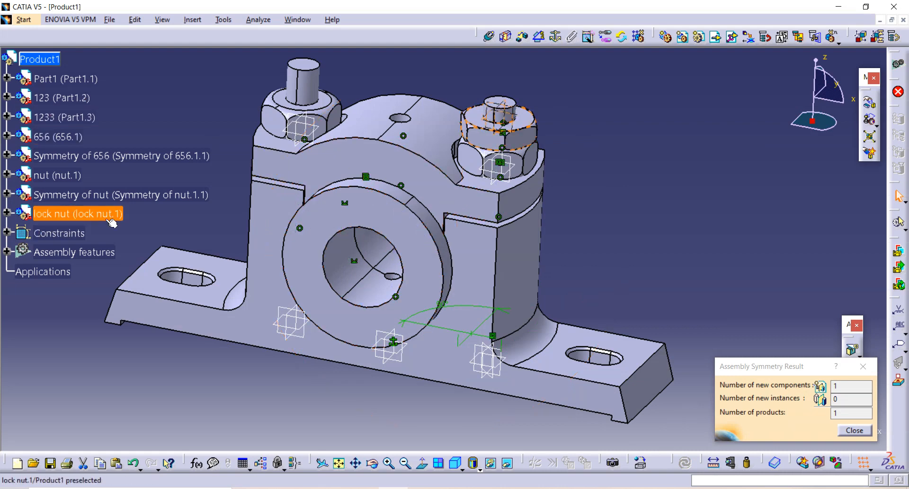
{"action": "left_click", "coordinate": [870, 367]}
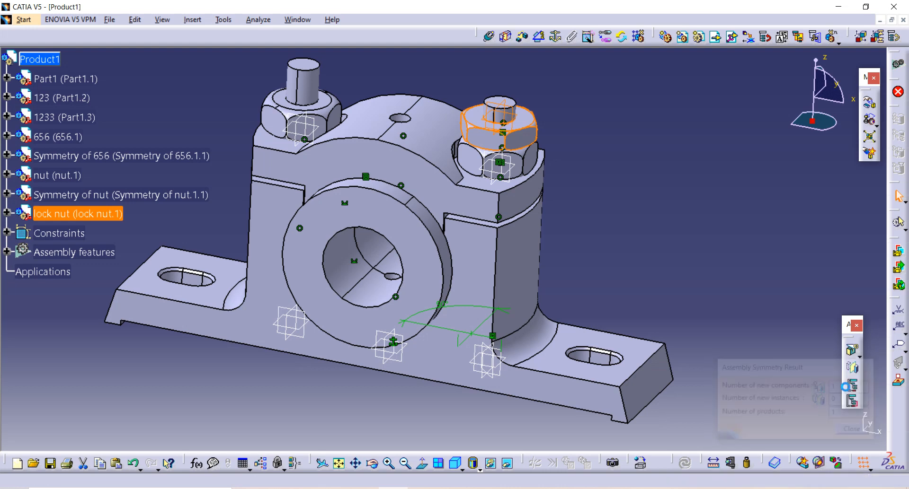
{"action": "left_click", "coordinate": [853, 368]}
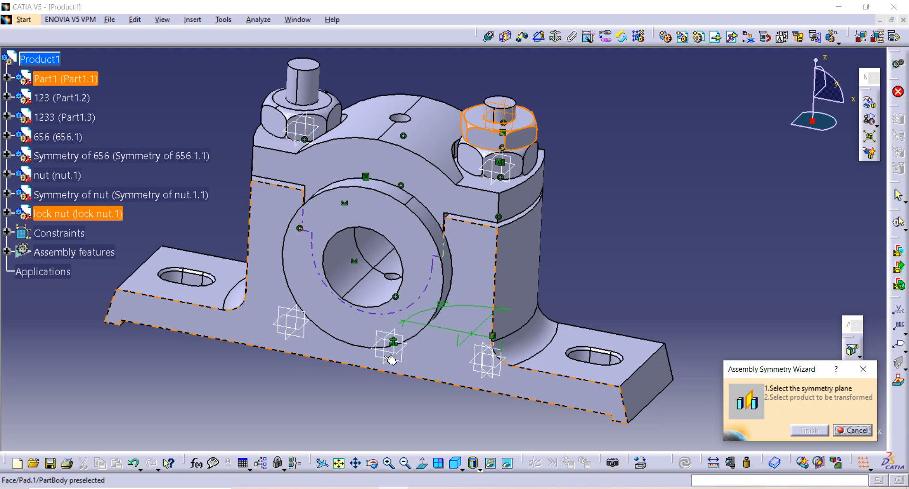
{"action": "middle_click_drag", "start_coordinate": [389, 360], "coordinate": [397, 324], "text": "ctrl"}
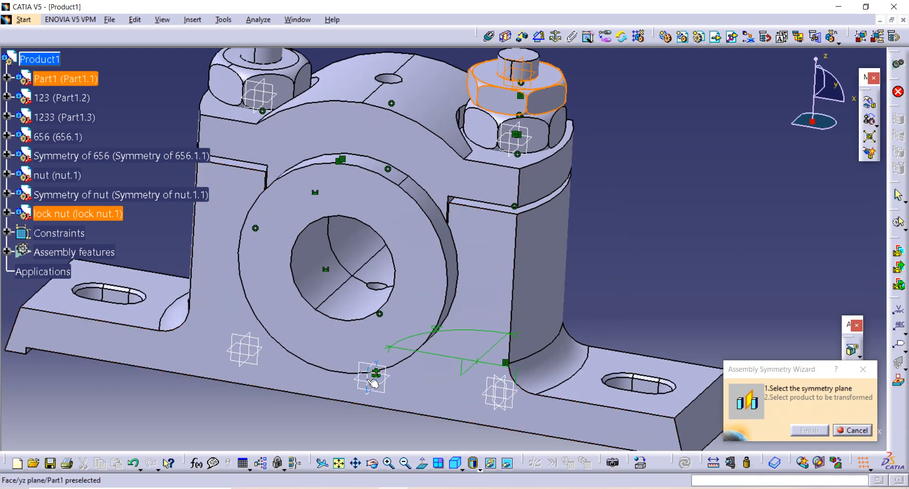
{"action": "left_click", "coordinate": [373, 384]}
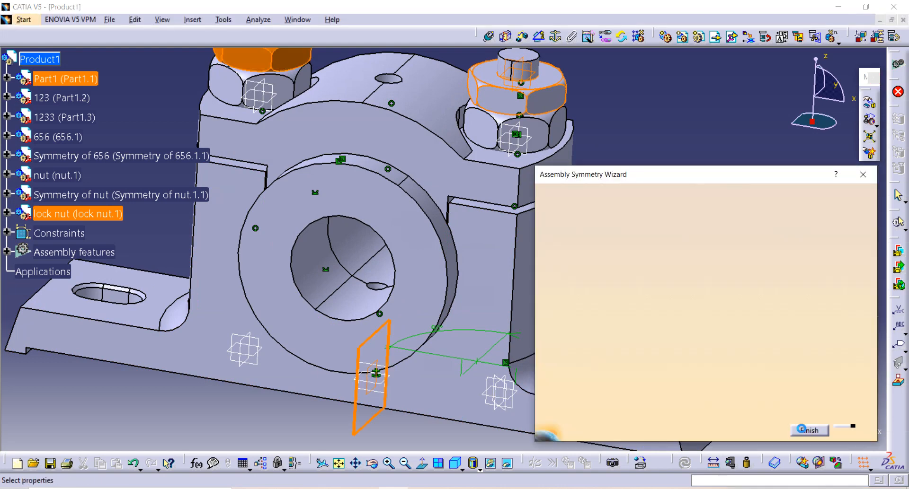
{"action": "left_click", "coordinate": [811, 431]}
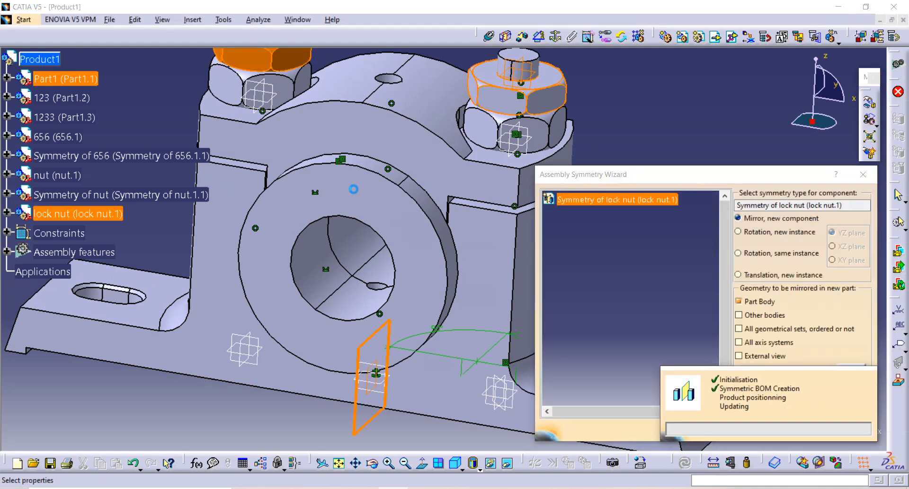